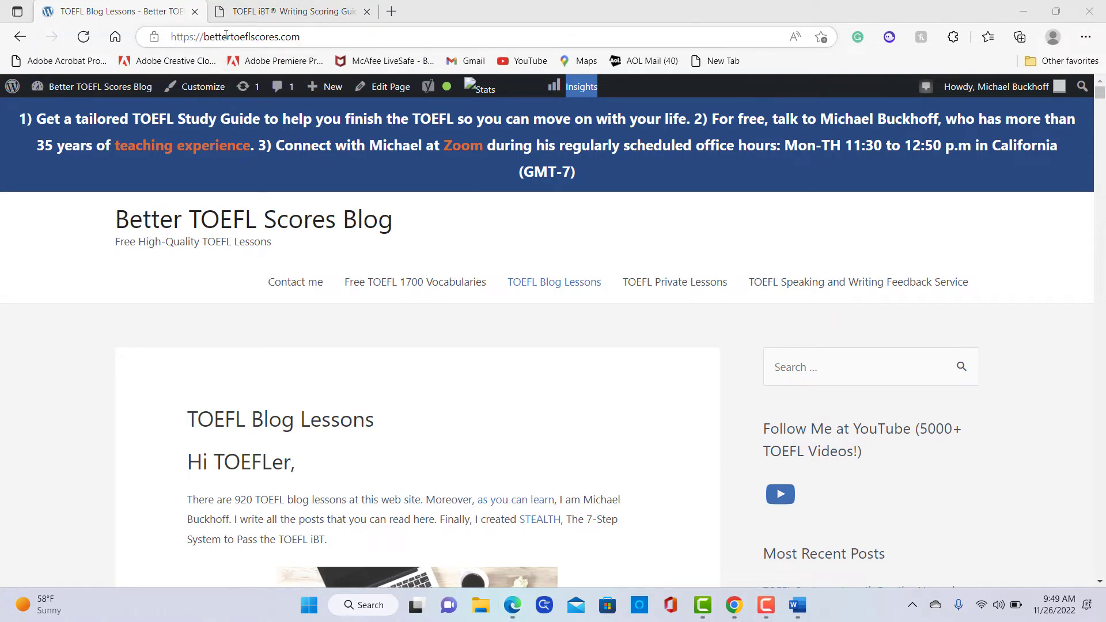
# Reload the TOEFL blog page, then view score levels 3 and 2 in the ETS writing rubrics PDF.
pyautogui.click(225, 36)
pyautogui.click(515, 301)
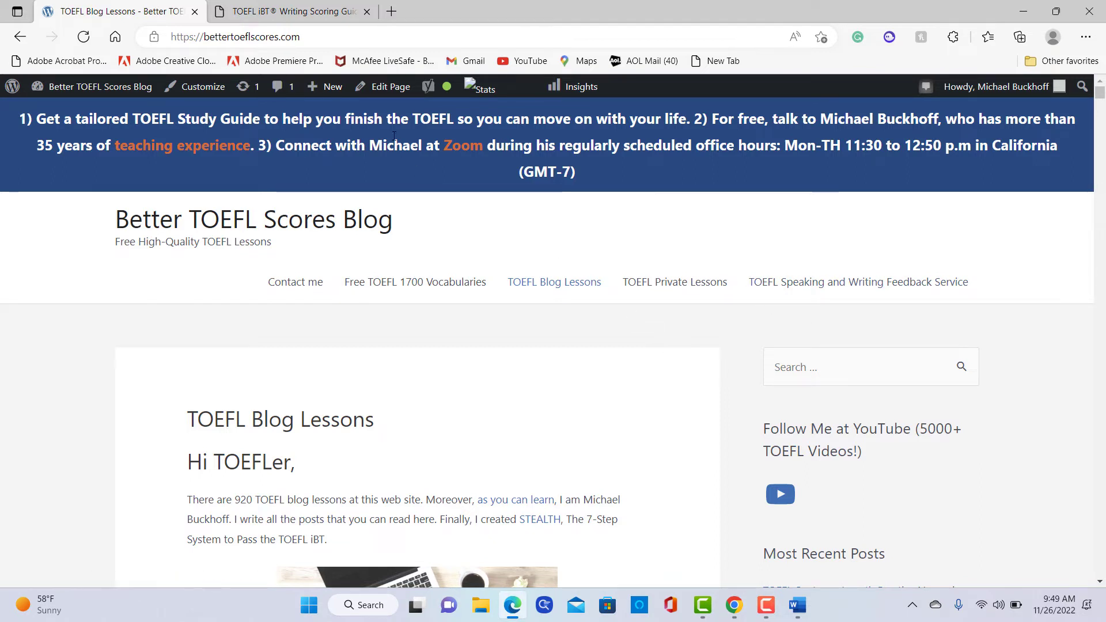
pyautogui.click(349, 22)
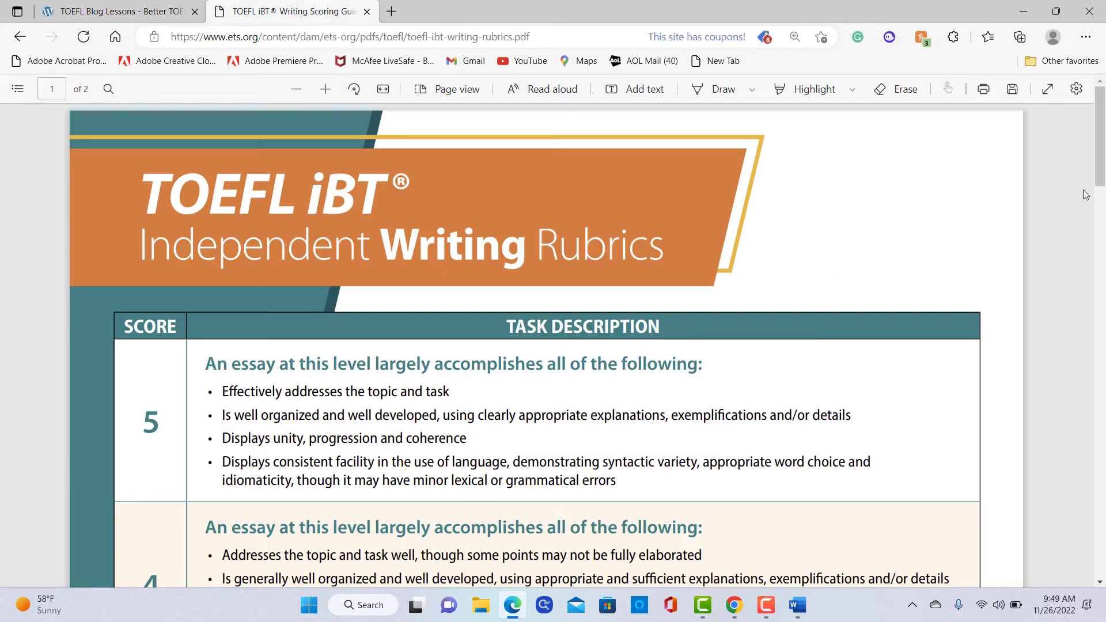
pyautogui.moveTo(1101, 183); pyautogui.dragTo(1103, 275)
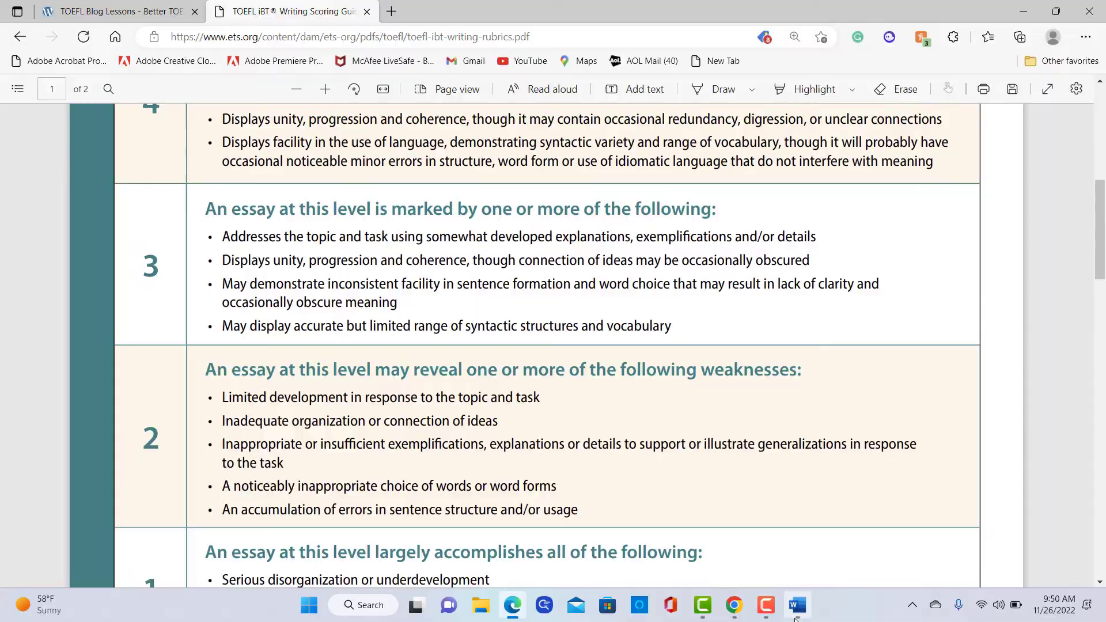
# Delete the opening prompt question so the 452-word essay starts 'Movies and book has been…'.
pyautogui.click(797, 606)
pyautogui.scroll(5, 731, 457)
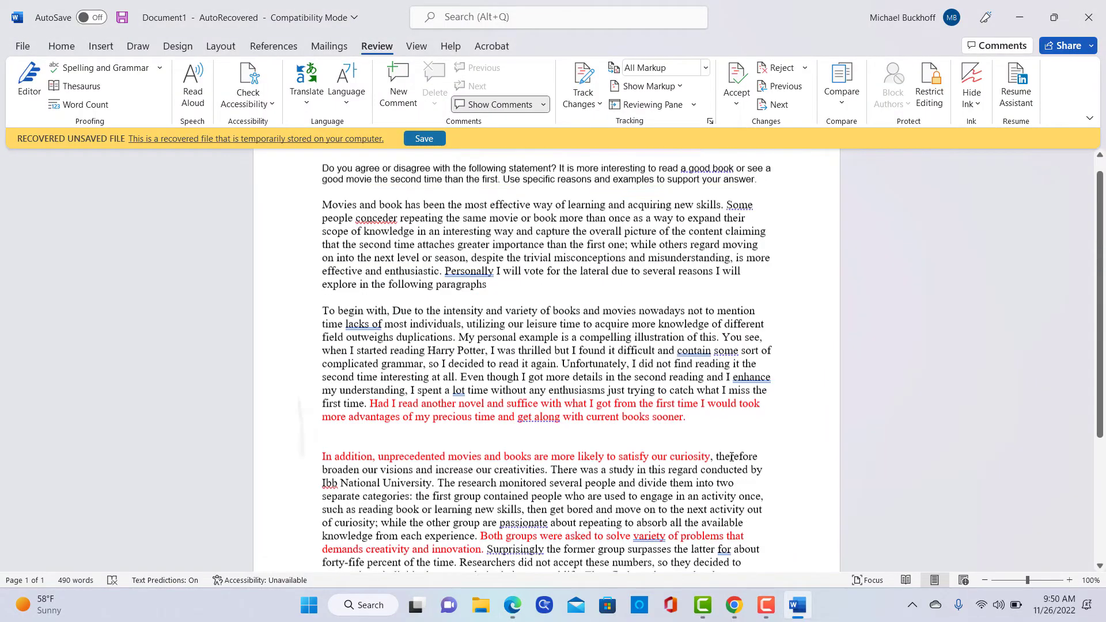
pyautogui.scroll(1, 731, 457)
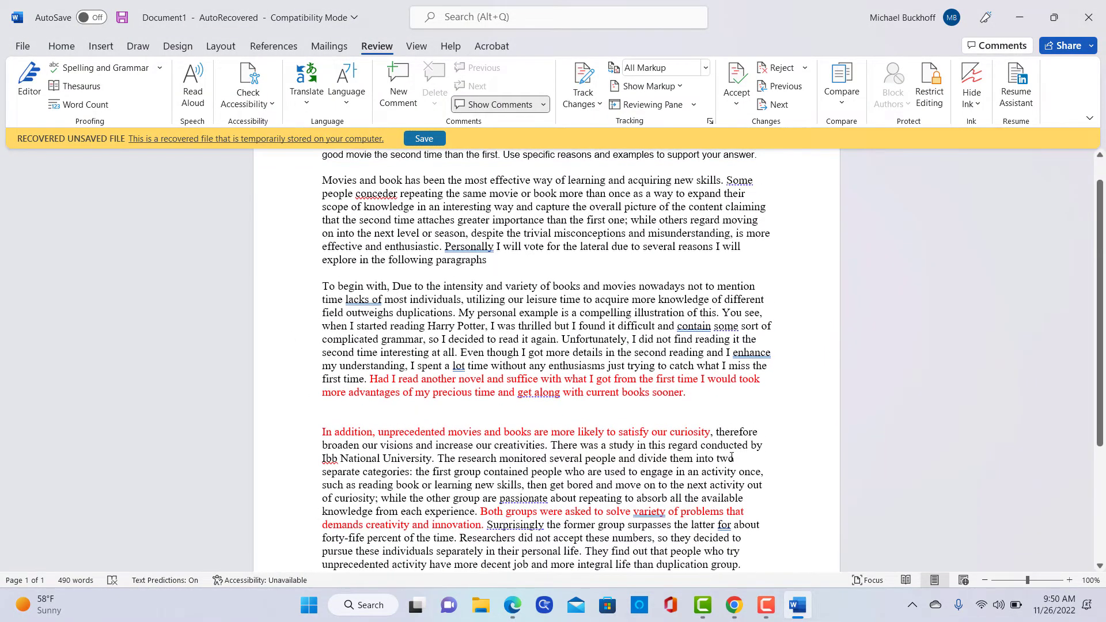
pyautogui.scroll(1, 731, 457)
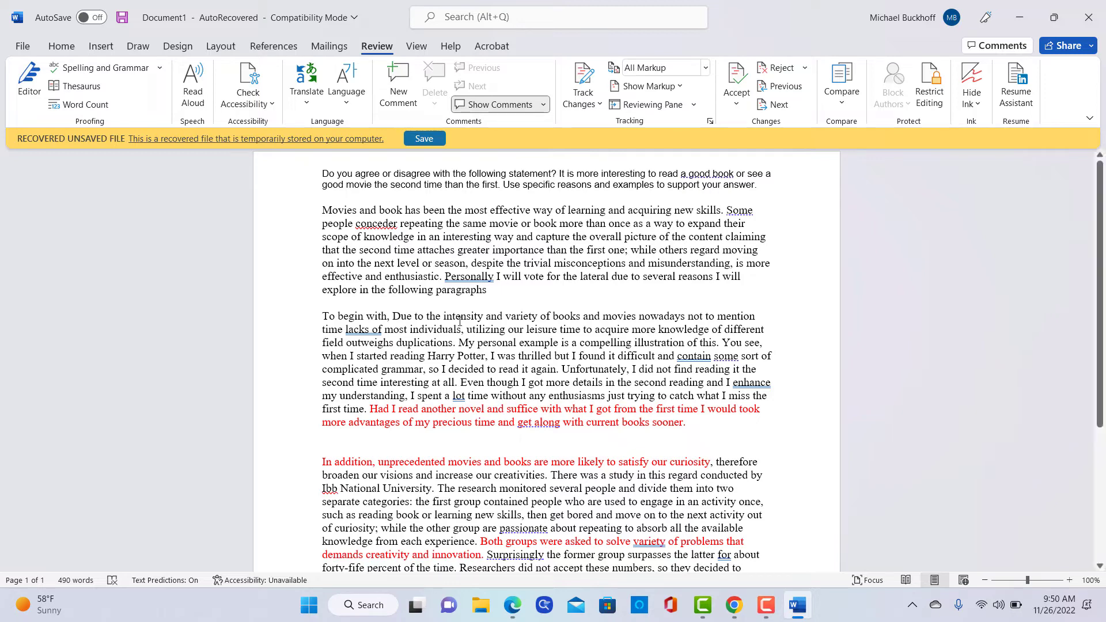
pyautogui.moveTo(323, 175); pyautogui.dragTo(762, 185)
pyautogui.press('BackSpace')
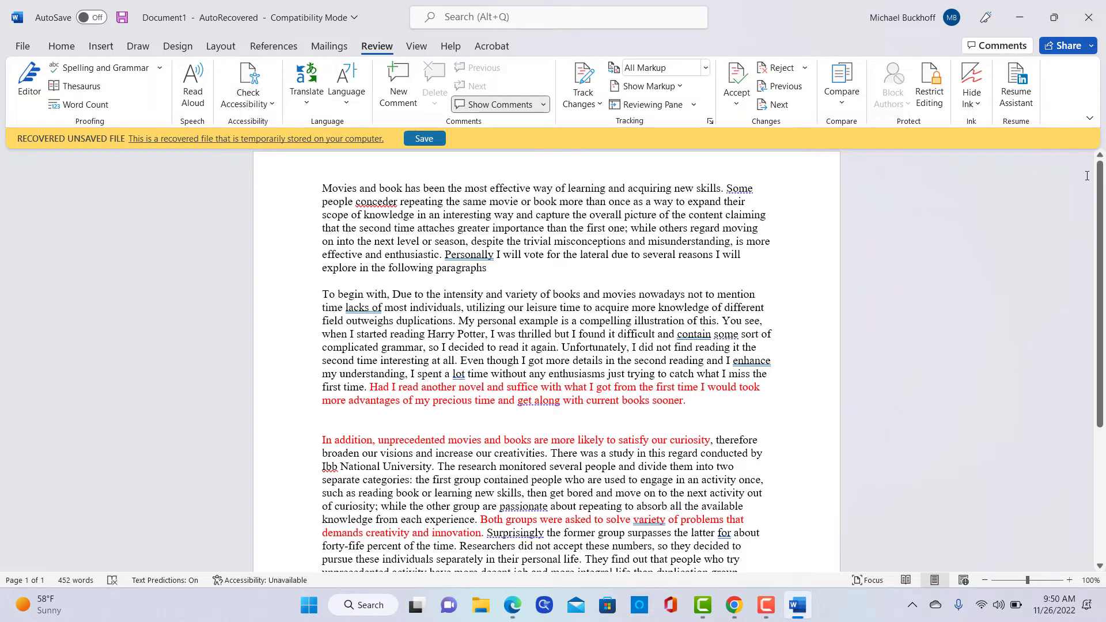
pyautogui.moveTo(1100, 192); pyautogui.dragTo(1055, 166)
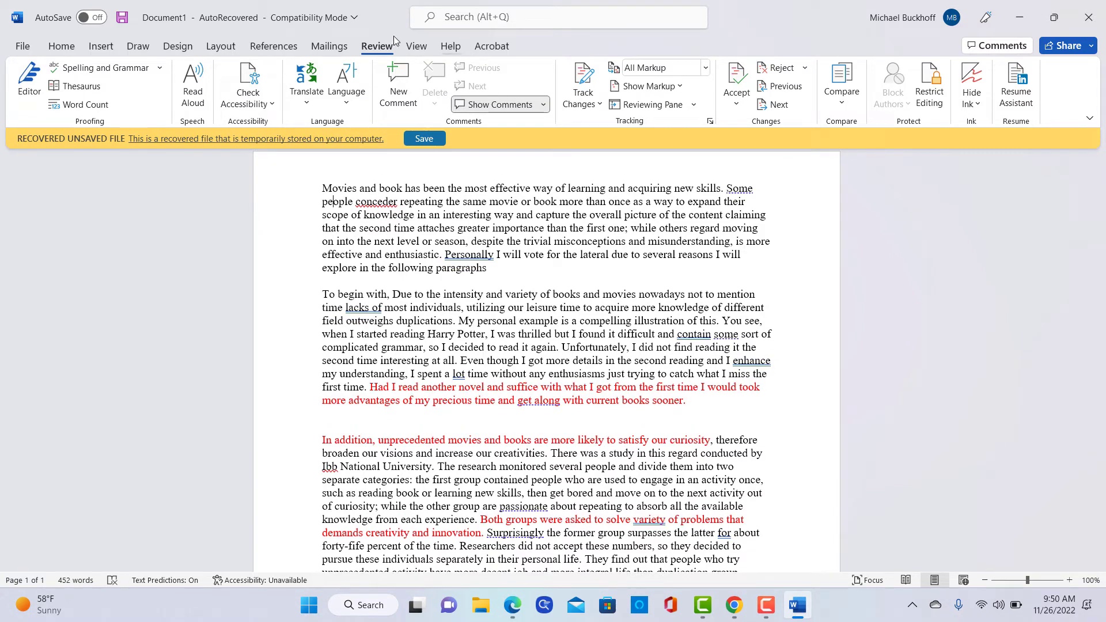
# Run Editor on the essay to see its 81% score, 2 spelling and 6 grammar flags.
pyautogui.click(45, 82)
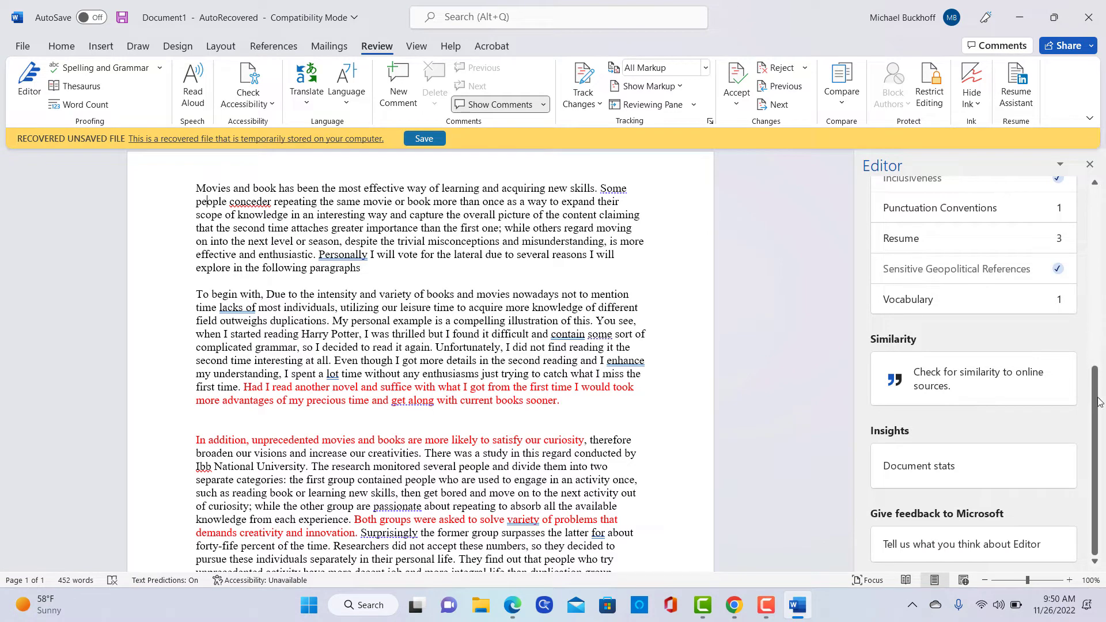
pyautogui.moveTo(1097, 406); pyautogui.dragTo(1083, 219)
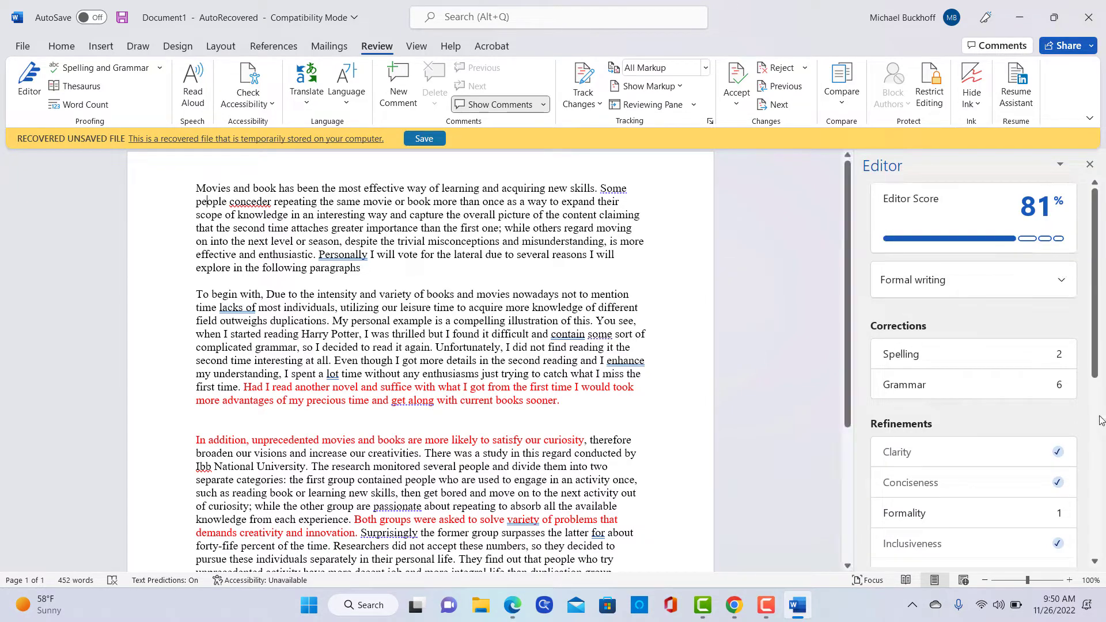
pyautogui.moveTo(1096, 350); pyautogui.dragTo(1096, 525)
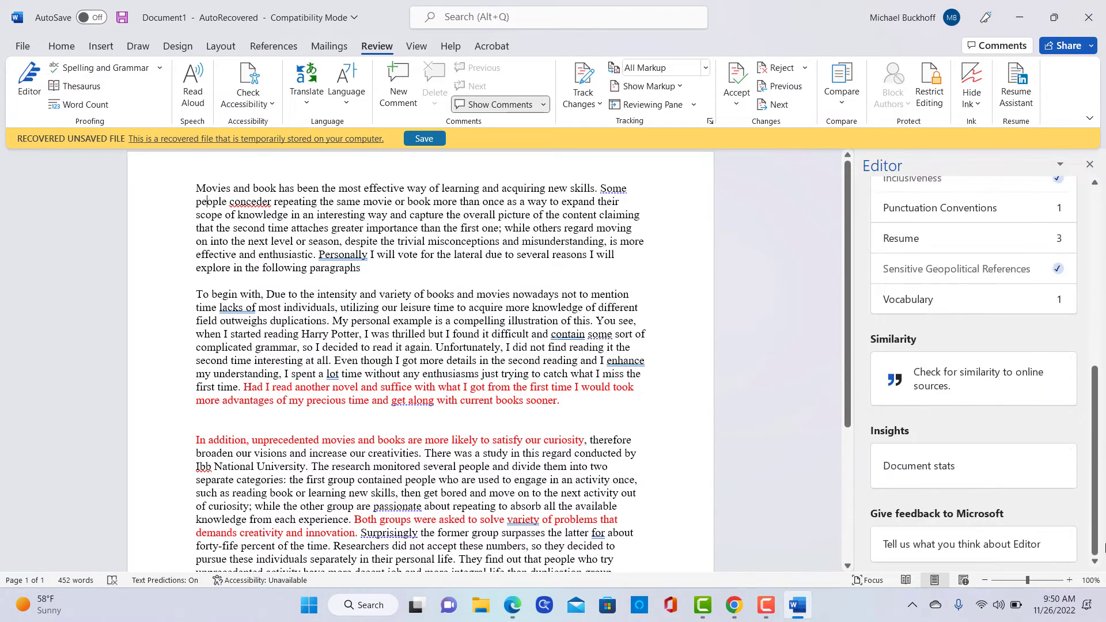
# Check readability statistics (Flesch Reading Ease 45.0, grade level 12.7), then close the Editor pane.
pyautogui.click(947, 470)
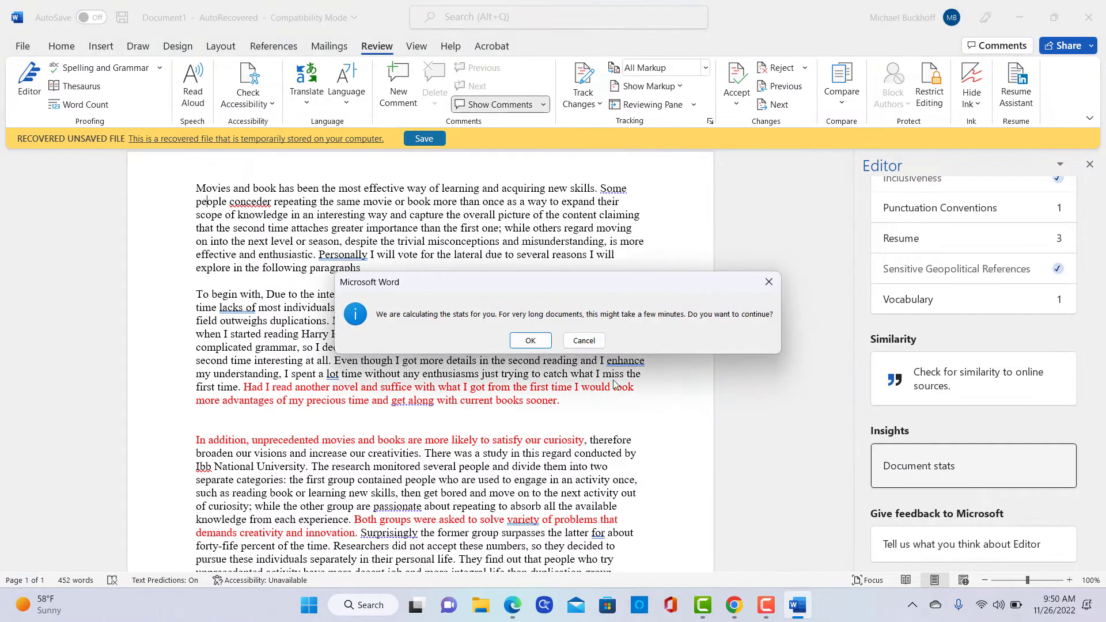
pyautogui.click(547, 341)
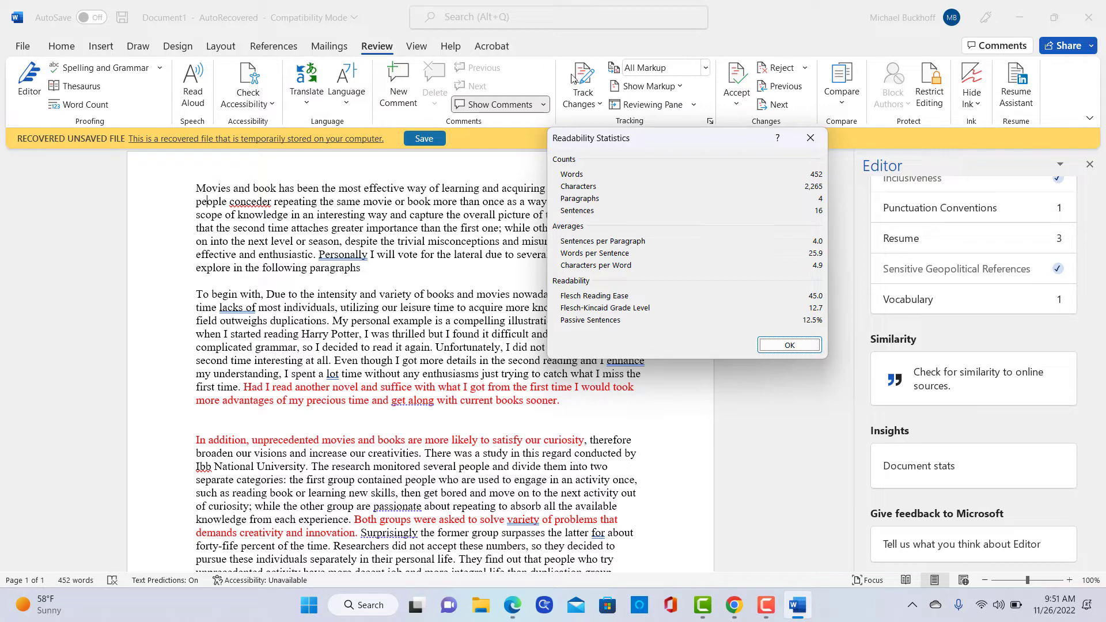
pyautogui.click(788, 345)
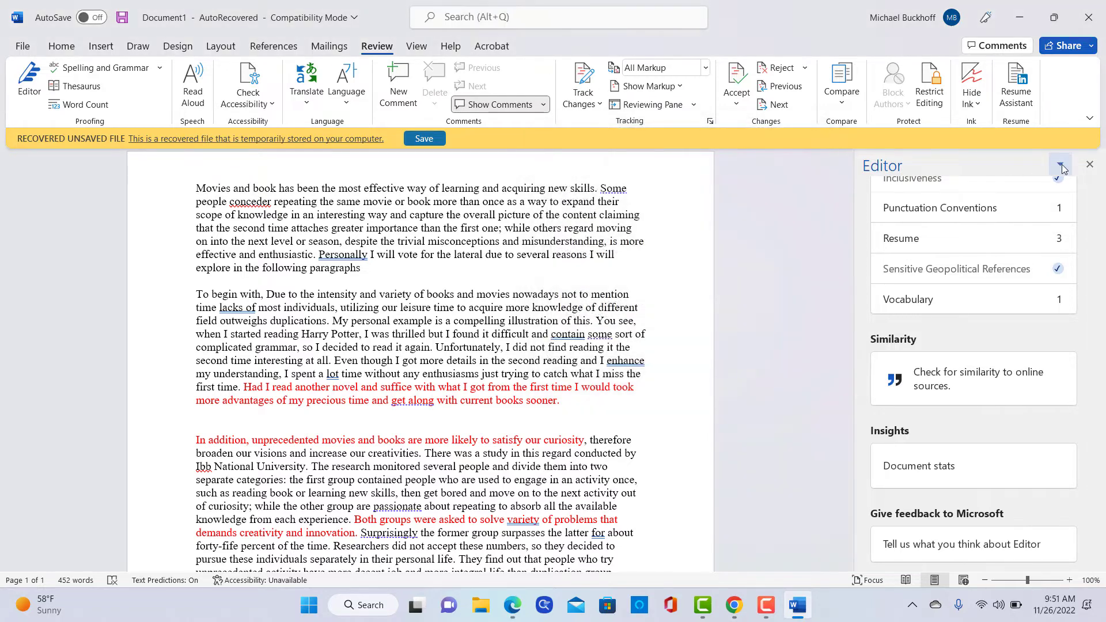
pyautogui.click(1089, 164)
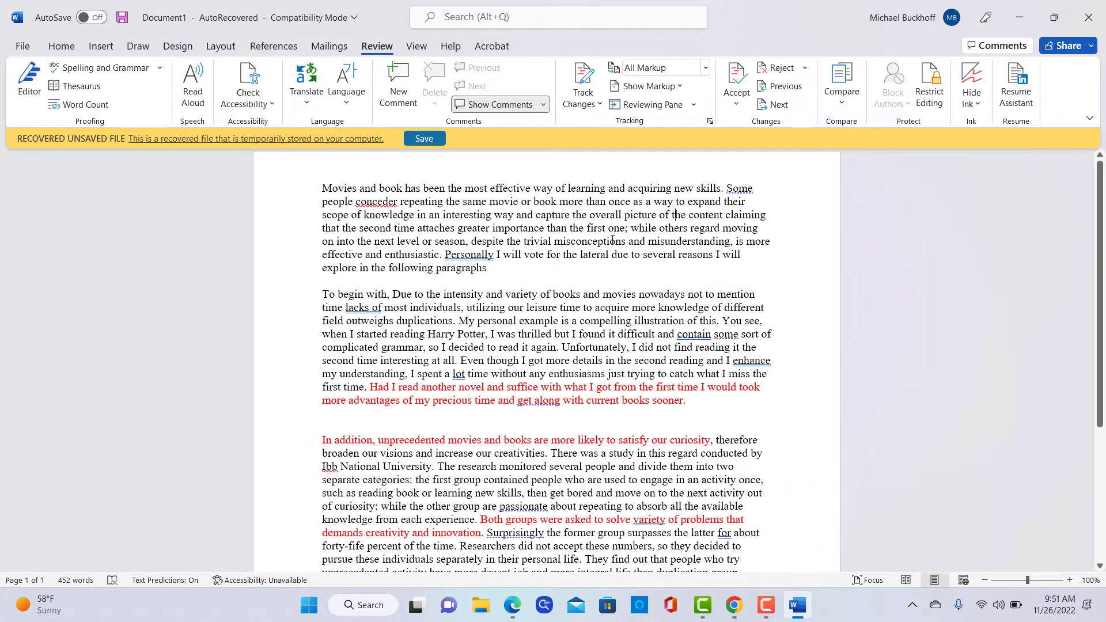
pyautogui.moveTo(322, 188); pyautogui.dragTo(500, 274)
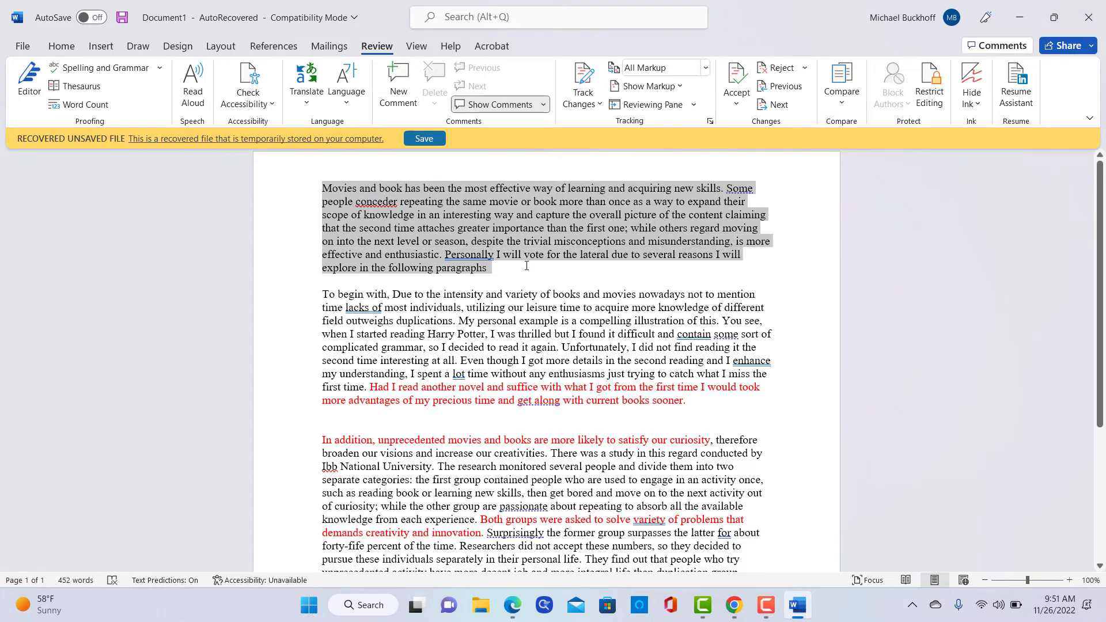
pyautogui.click(490, 272)
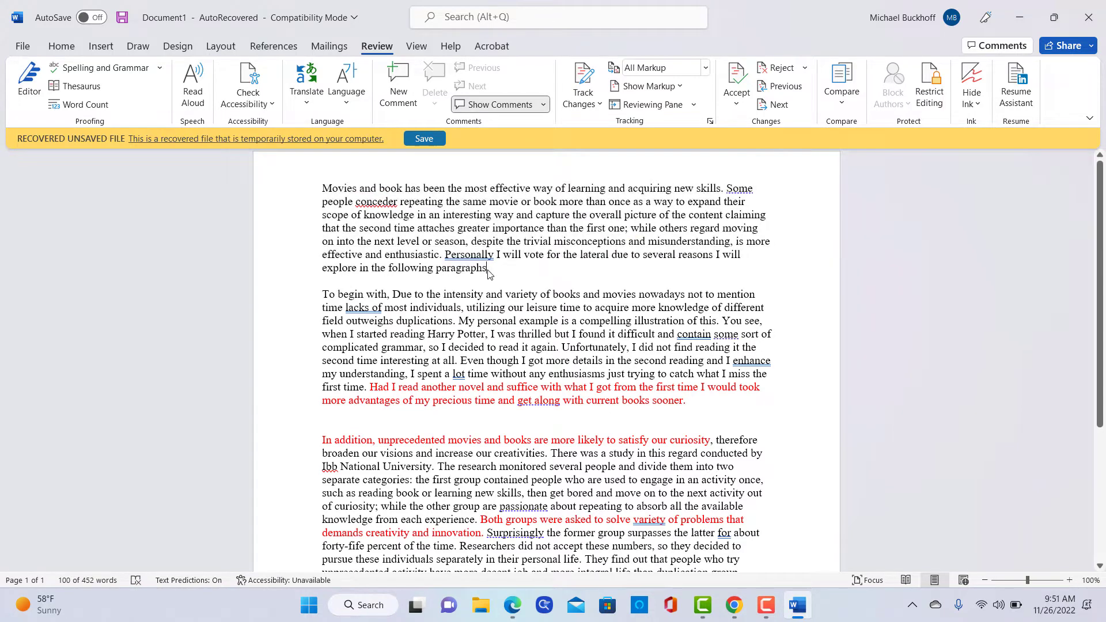
pyautogui.keyDown('ctrl'); pyautogui.click(447, 259); pyautogui.keyUp('ctrl')
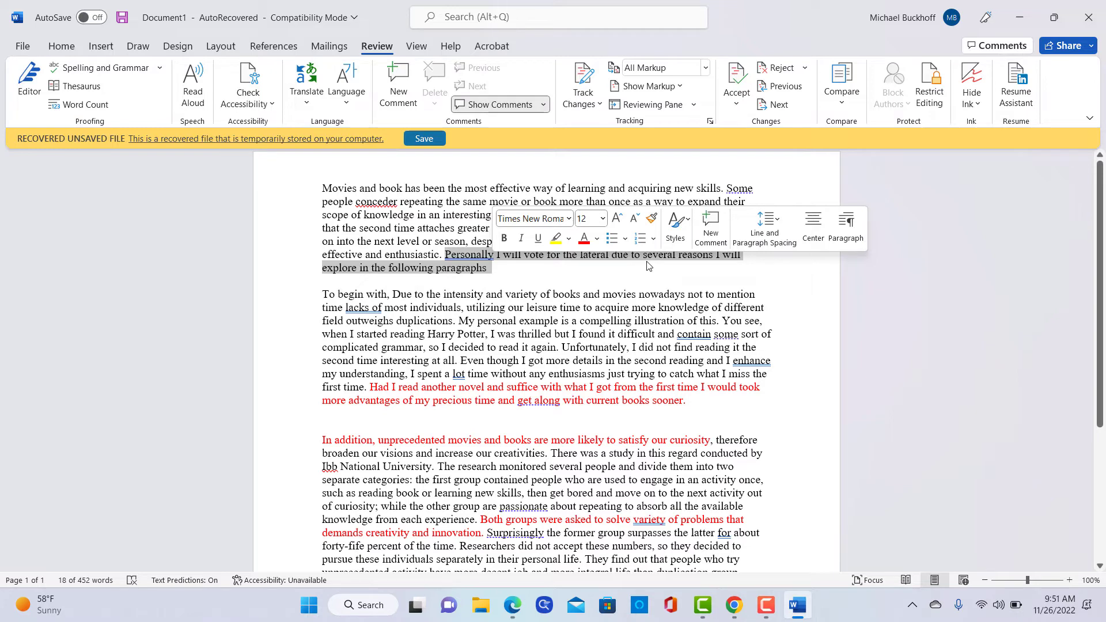
pyautogui.click(519, 269)
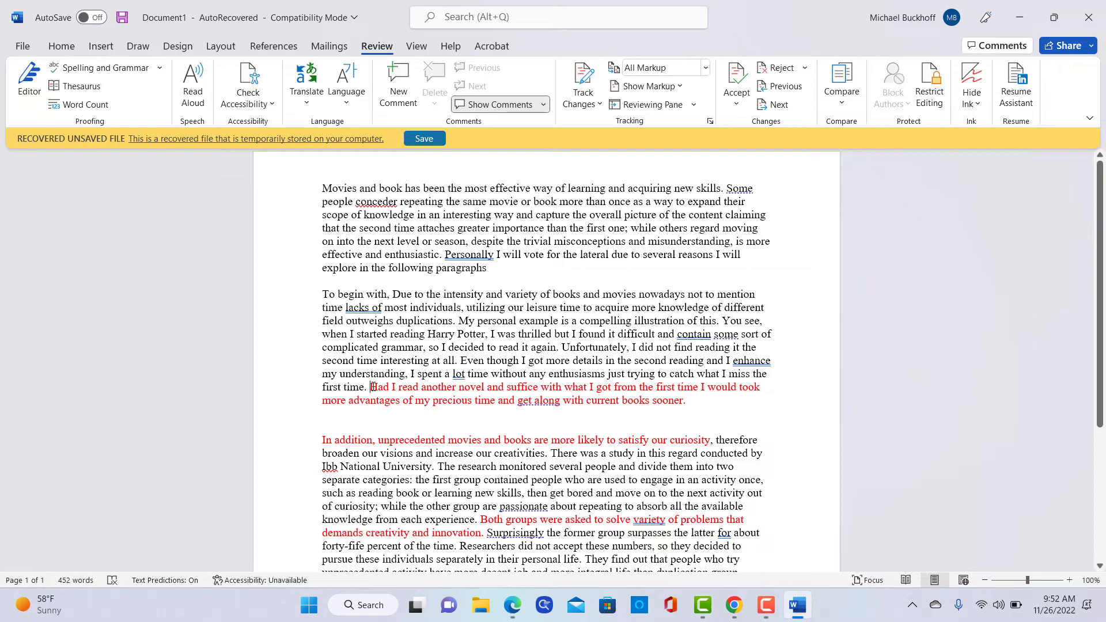
# Rewrite the start of the red sentence to 'had been satisfied' in place of 'suffice'.
pyautogui.scroll(8, 373, 386)
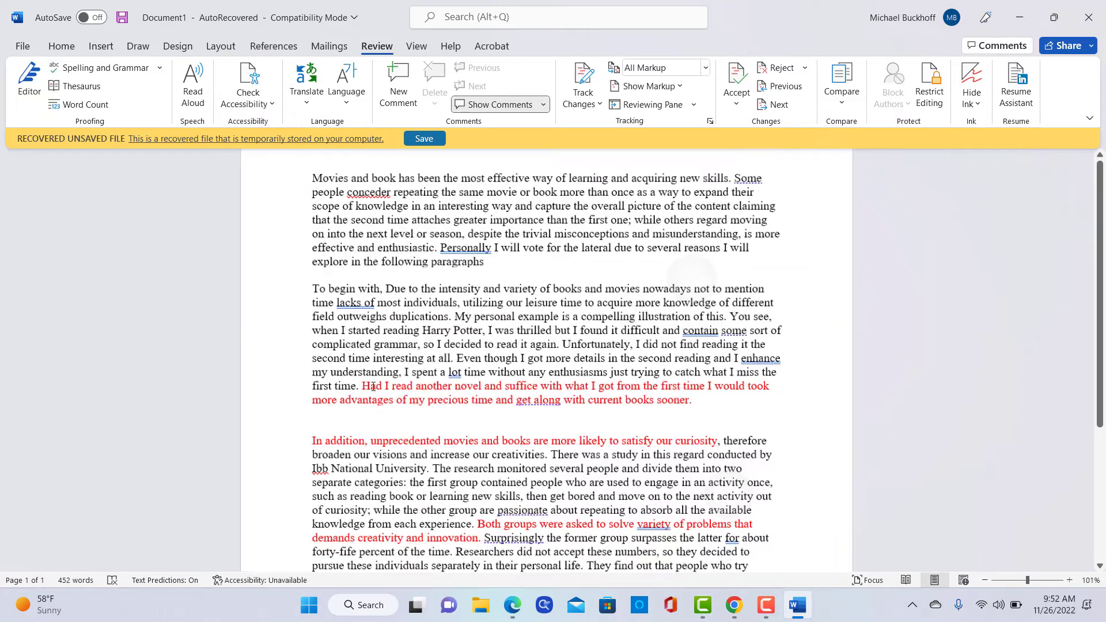
pyautogui.scroll(2, 374, 387)
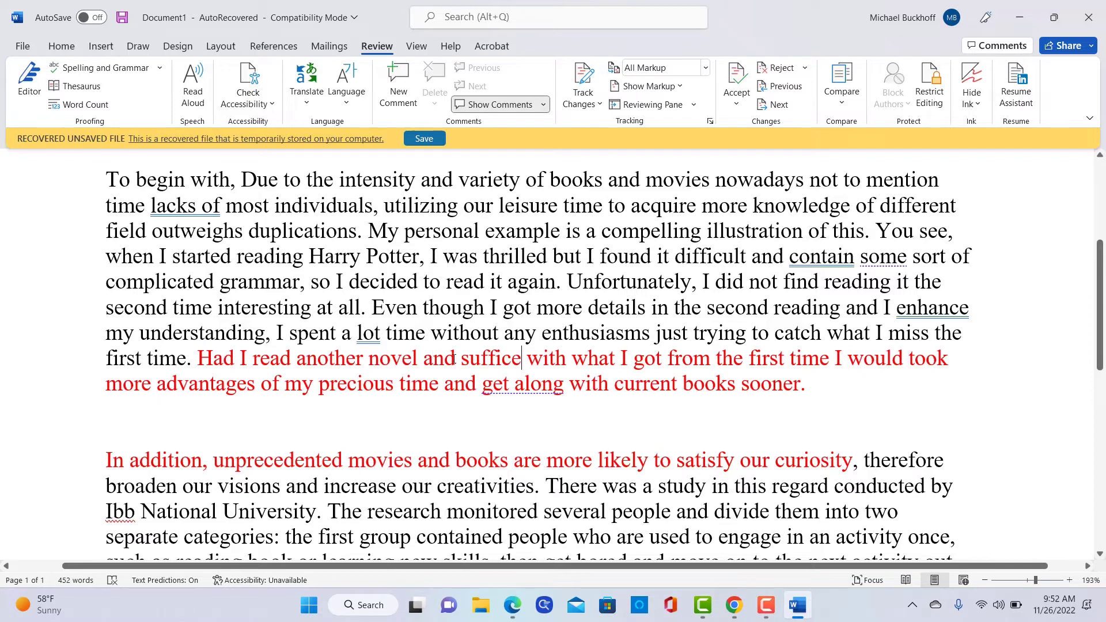
pyautogui.hotkey('ctrl', 'Left')
pyautogui.write('if ')
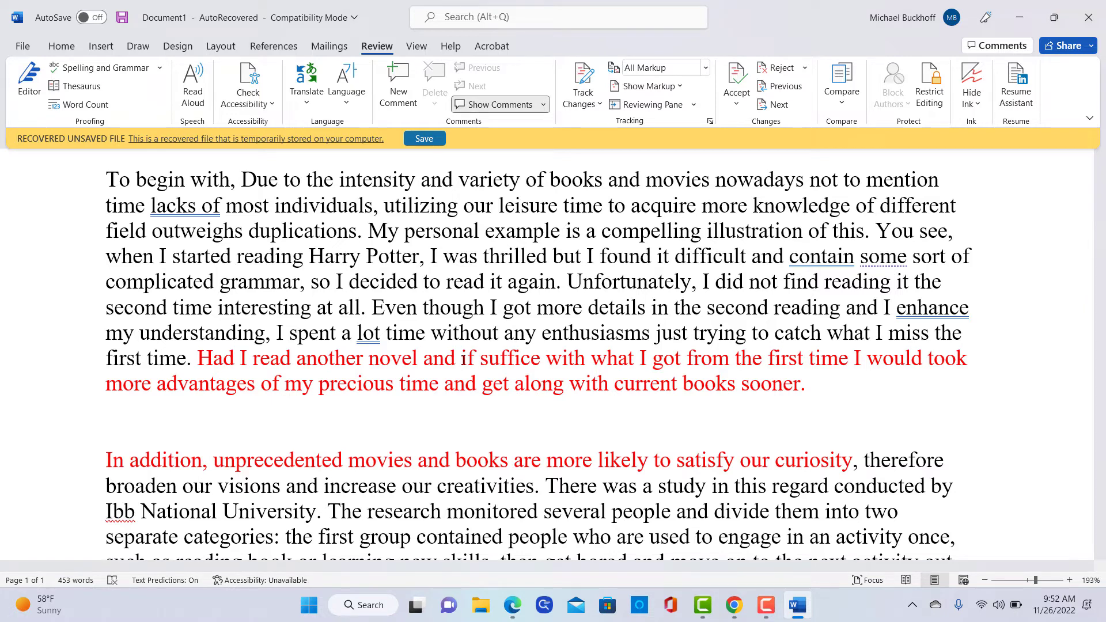
pyautogui.write('we')
pyautogui.press('BackSpace')
pyautogui.press('BackSpace')
pyautogui.write('had ')
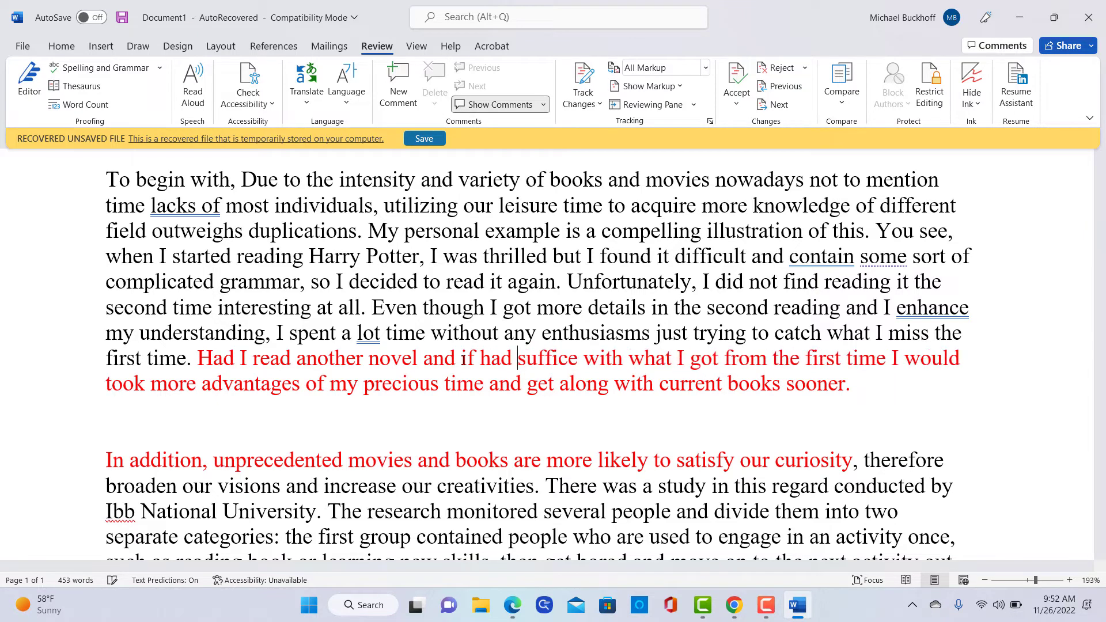
pyautogui.write('been')
pyautogui.press('Right')
pyautogui.press('Right')
pyautogui.press('Right')
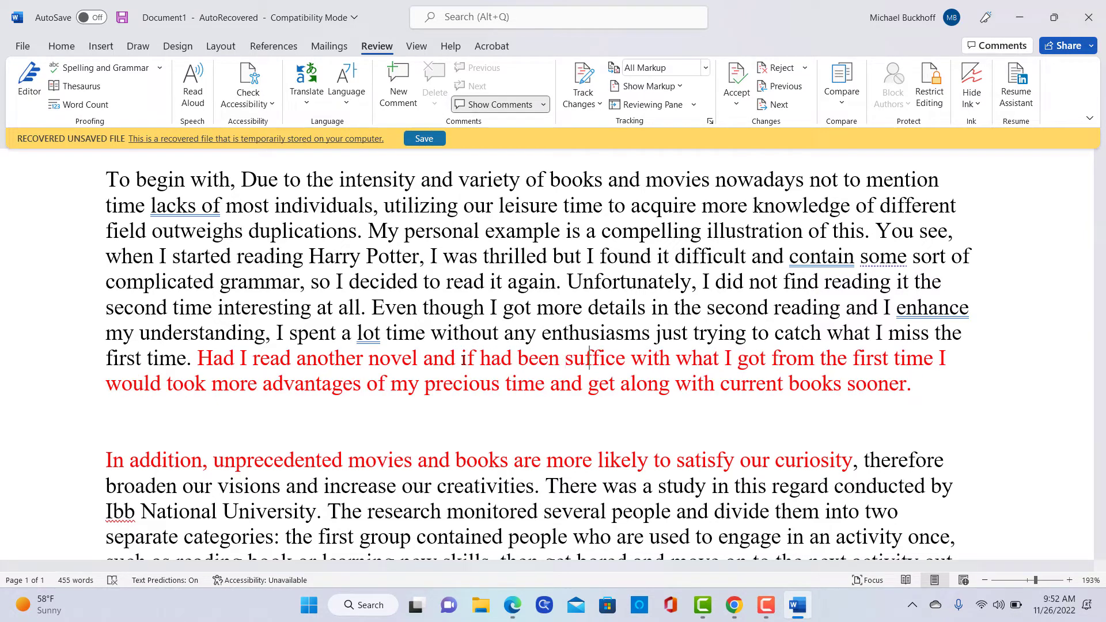
pyautogui.press('Right')
pyautogui.press('Right')
pyautogui.press('Right')
pyautogui.press('Right')
pyautogui.press('BackSpace')
pyautogui.press('BackSpace')
pyautogui.press('BackSpace')
pyautogui.press('BackSpace')
pyautogui.press('BackSpace')
pyautogui.press('BackSpace')
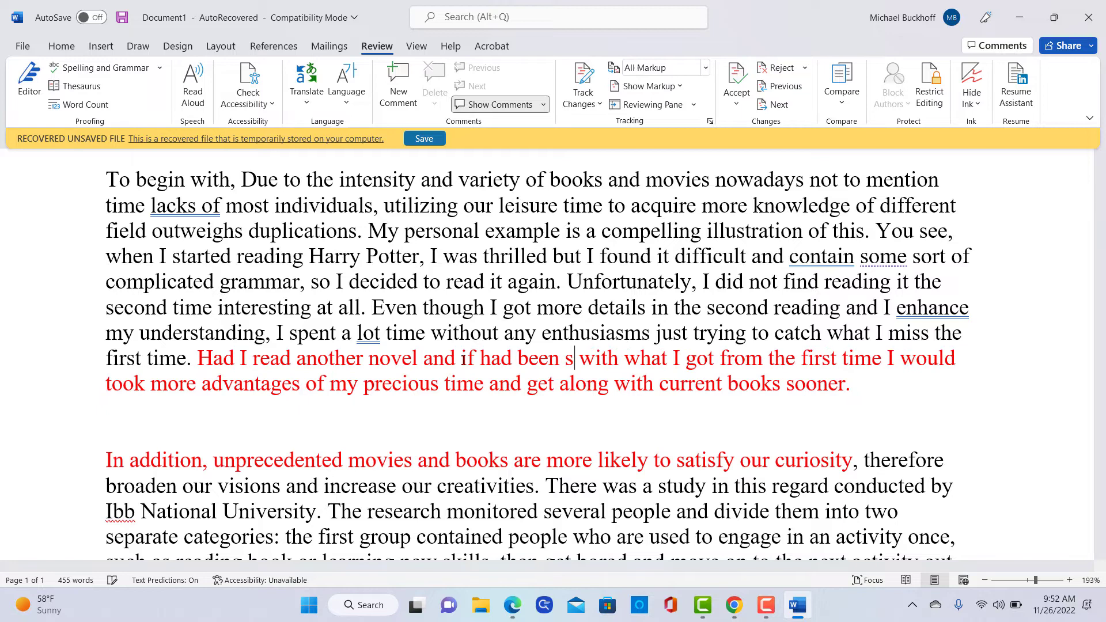
pyautogui.write('at')
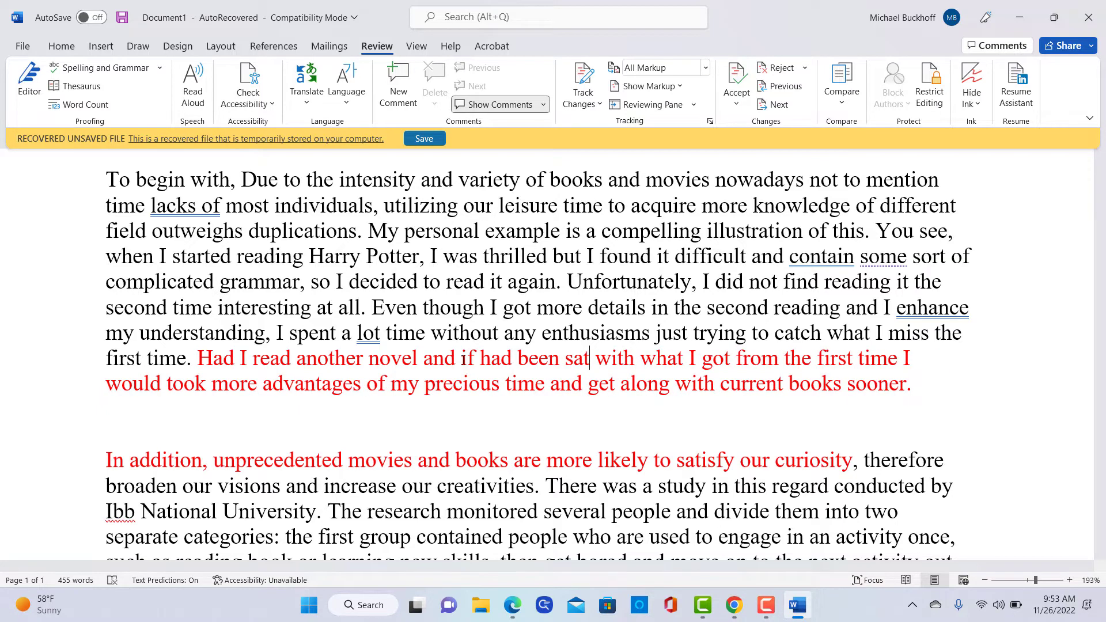
pyautogui.write('isfied')
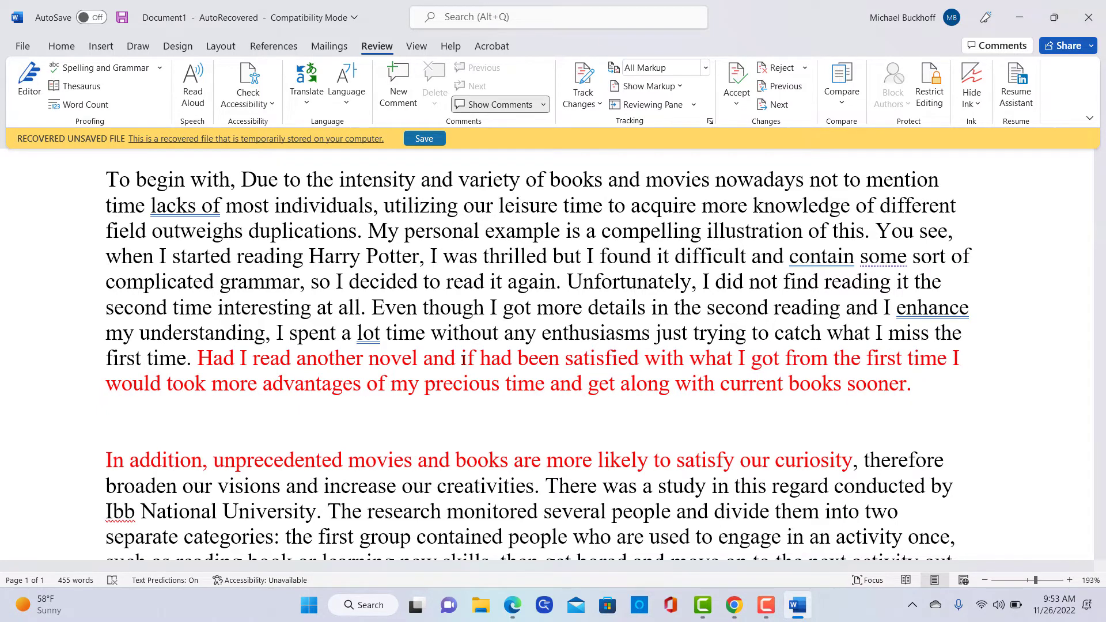
# Change 'got' to 'had gotten' and replace 'time' with 'read'.
pyautogui.press('Right')
pyautogui.press('Right')
pyautogui.press('Right')
pyautogui.press('Right')
pyautogui.press('Right')
pyautogui.press('Right')
pyautogui.press('Right')
pyautogui.press('Right')
pyautogui.press('Right')
pyautogui.press('Right')
pyautogui.press('Right')
pyautogui.press('Right')
pyautogui.press('Right')
pyautogui.write('had')
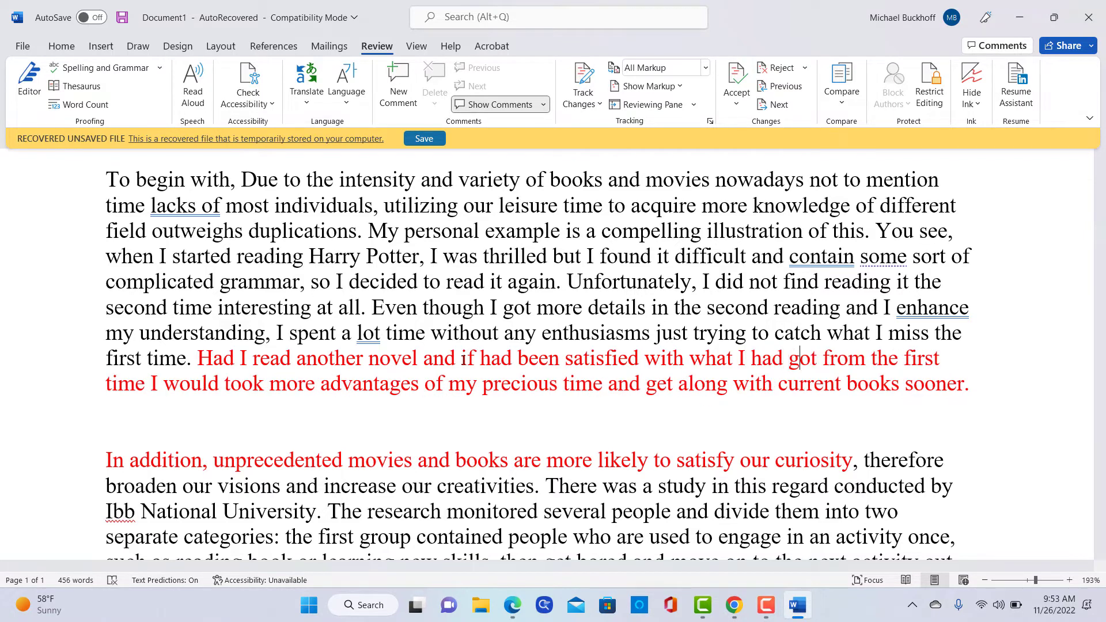
pyautogui.press('Right')
pyautogui.press('Right')
pyautogui.write('ten')
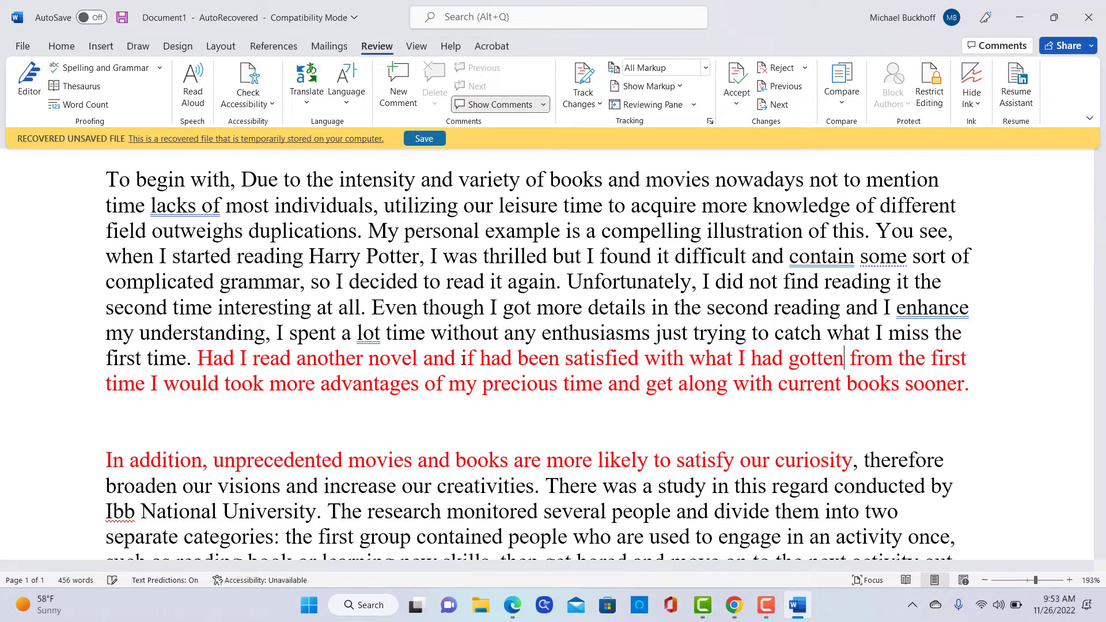
pyautogui.press('Right')
pyautogui.press('Right')
pyautogui.press('Right')
pyautogui.press('Right')
pyautogui.press('Right')
pyautogui.press('Right')
pyautogui.press('Right')
pyautogui.press('Right')
pyautogui.press('Right')
pyautogui.press('Right')
pyautogui.press('Right')
pyautogui.press('Right')
pyautogui.press('Right')
pyautogui.press('Right')
pyautogui.press('Right')
pyautogui.press('Right')
pyautogui.press('Right')
pyautogui.press('Right')
pyautogui.press('Right')
pyautogui.press('Right')
pyautogui.press('BackSpace')
pyautogui.press('BackSpace')
pyautogui.press('BackSpace')
pyautogui.press('BackSpace')
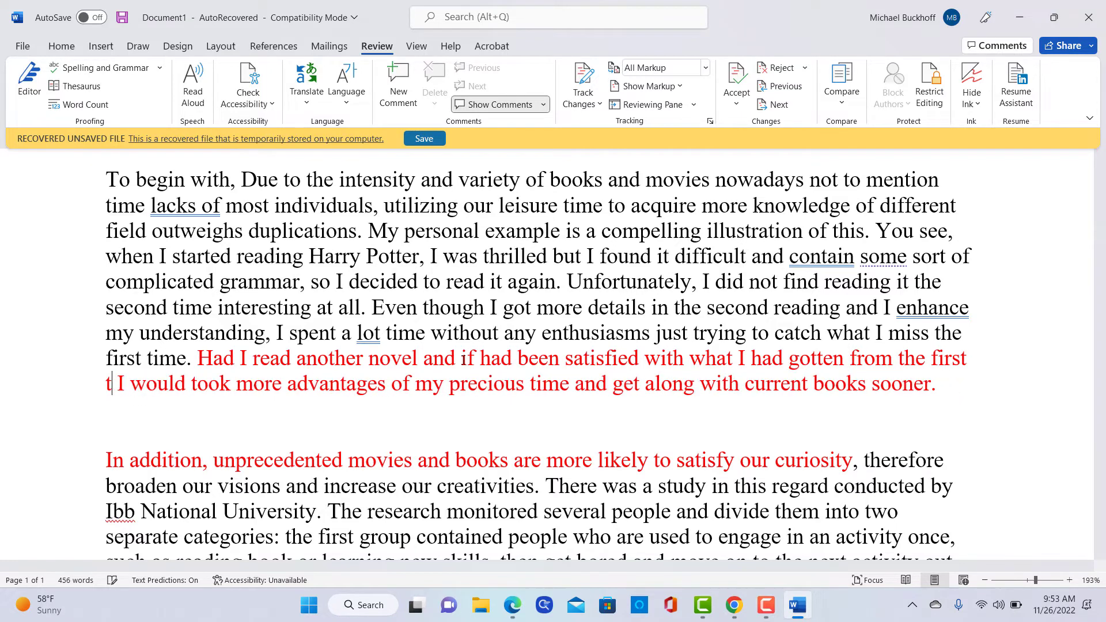
pyautogui.write('read')
# Replace 'took' with 'have taken more advantages' in the red sentence.
pyautogui.press('Right')
pyautogui.hotkey('ctrl', 'Right')
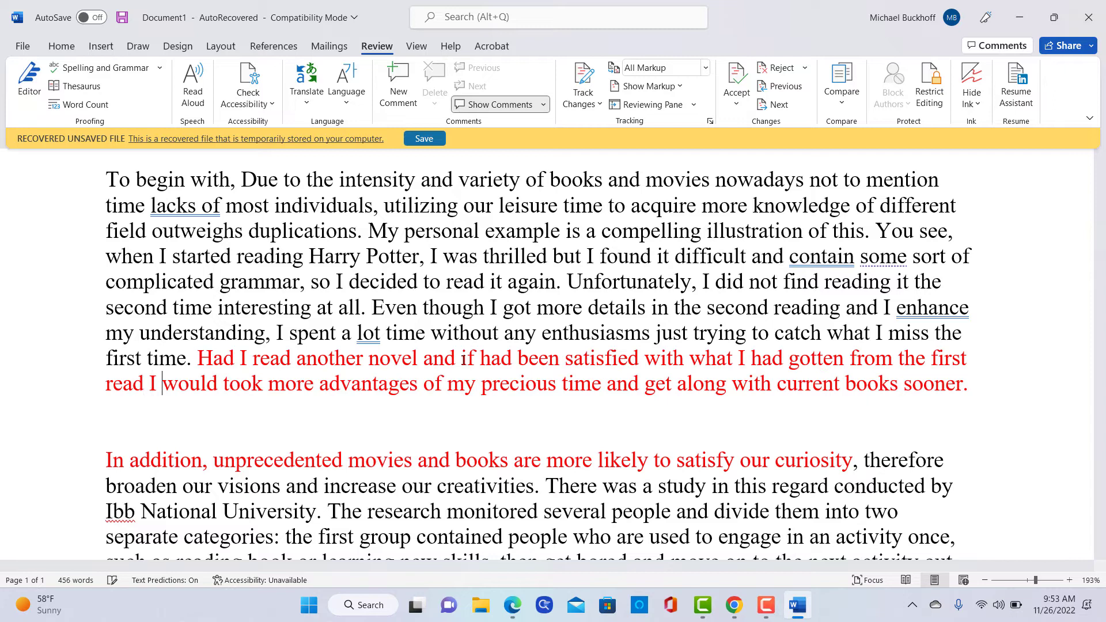
pyautogui.hotkey('ctrl', 'Right')
pyautogui.write('have taken')
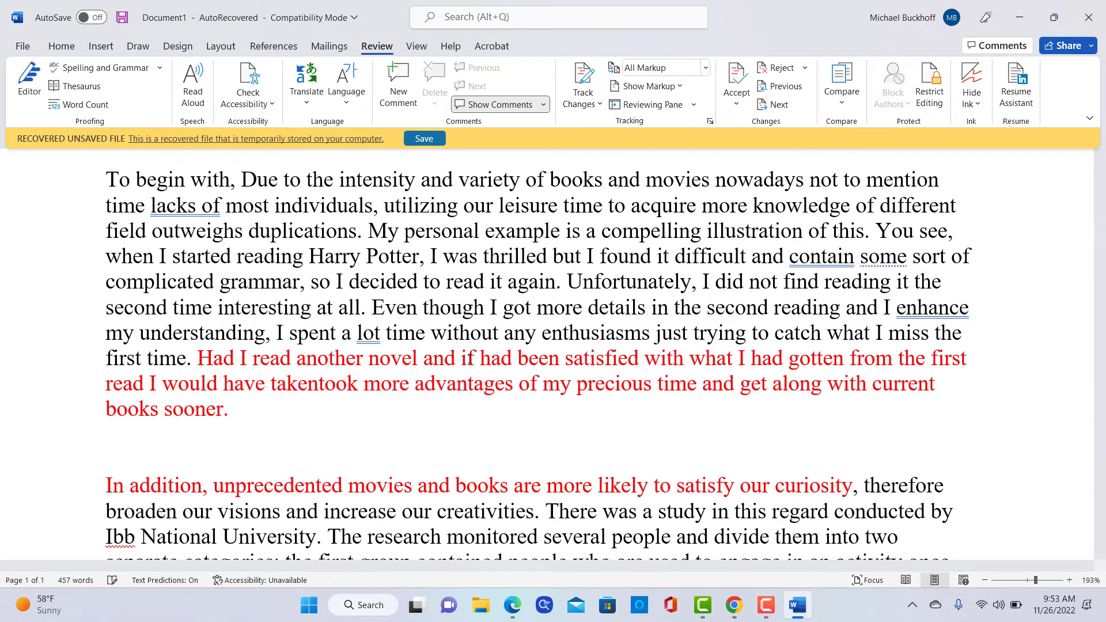
pyautogui.press('Delete')
pyautogui.press('Delete')
pyautogui.press('Delete')
pyautogui.press('Delete')
pyautogui.press('Delete')
pyautogui.press('Delete')
pyautogui.press('Delete')
pyautogui.press('Delete')
pyautogui.press('Delete')
pyautogui.press('Delete')
pyautogui.press('Delete')
pyautogui.press('Delete')
pyautogui.press('Delete')
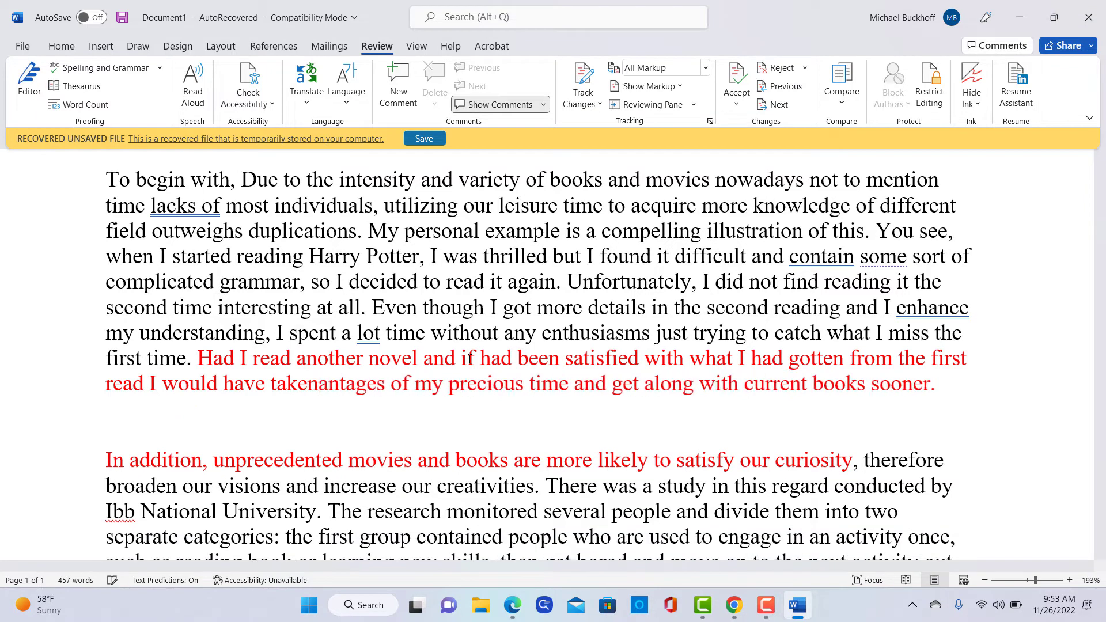
pyautogui.press('Delete')
pyautogui.press('Delete')
pyautogui.press('Delete')
pyautogui.press('Delete')
pyautogui.press('Delete')
pyautogui.press('Delete')
pyautogui.press('Delete')
pyautogui.write('mor')
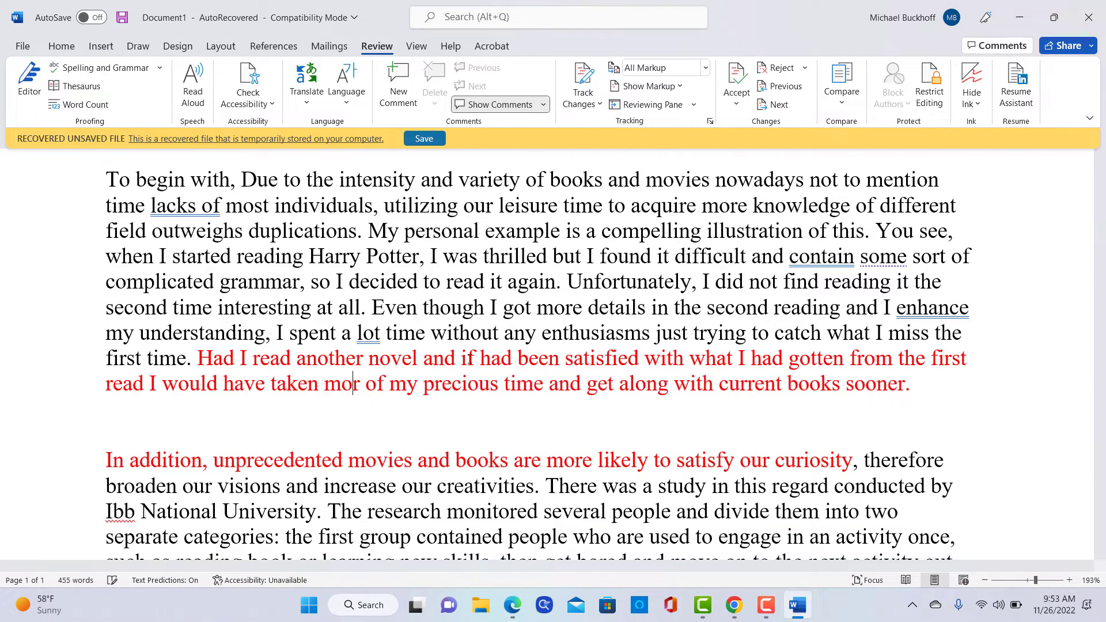
pyautogui.write('e advantages')
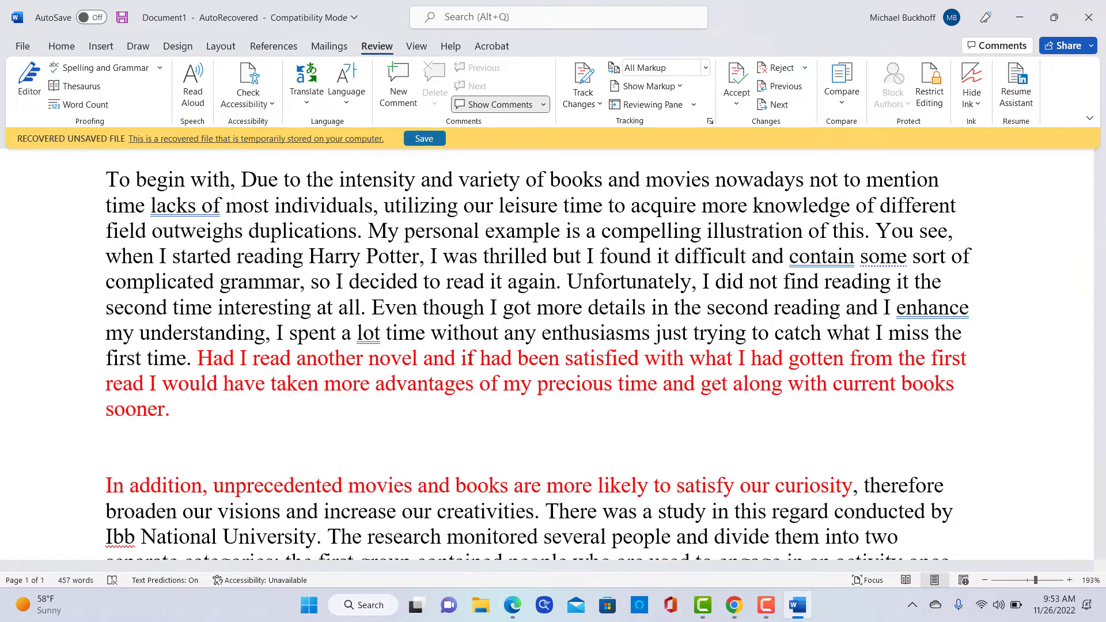
# Insert 'would have' after 'and' and change 'get' to 'gotten'.
pyautogui.press('Right')
pyautogui.press('Right')
pyautogui.press('Right')
pyautogui.press('Right')
pyautogui.press('Right')
pyautogui.press('Right')
pyautogui.press('Right')
pyautogui.press('Right')
pyautogui.press('Right')
pyautogui.press('Right')
pyautogui.press('Right')
pyautogui.press('Right')
pyautogui.press('Right')
pyautogui.press('Right')
pyautogui.press('Right')
pyautogui.press('Right')
pyautogui.press('Right')
pyautogui.press('Right')
pyautogui.press('Right')
pyautogui.press('Right')
pyautogui.press('Right')
pyautogui.write('wol')
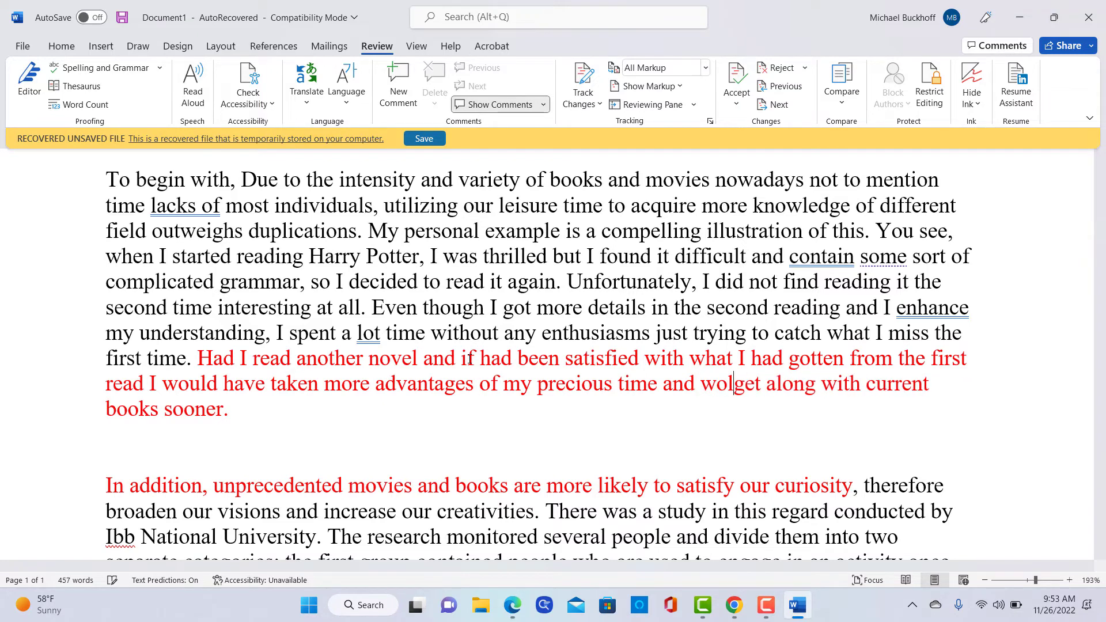
pyautogui.press('BackSpace')
pyautogui.write('uld have')
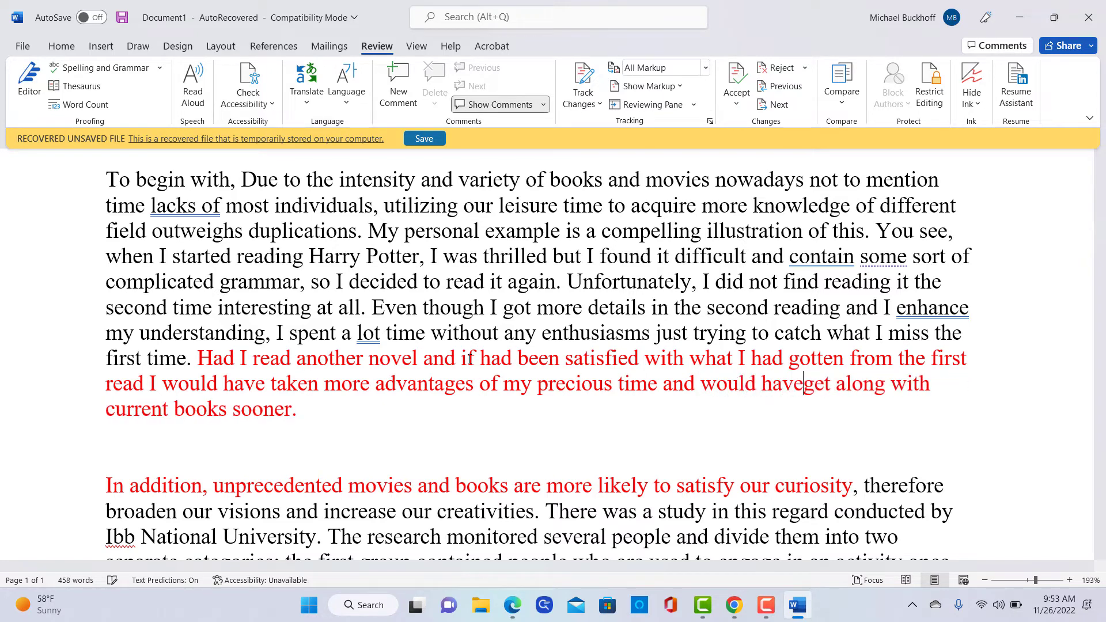
pyautogui.press('Right')
pyautogui.press('Right')
pyautogui.press('Right')
pyautogui.press('Delete')
pyautogui.press('BackSpace')
pyautogui.press('BackSpace')
pyautogui.press('BackSpace')
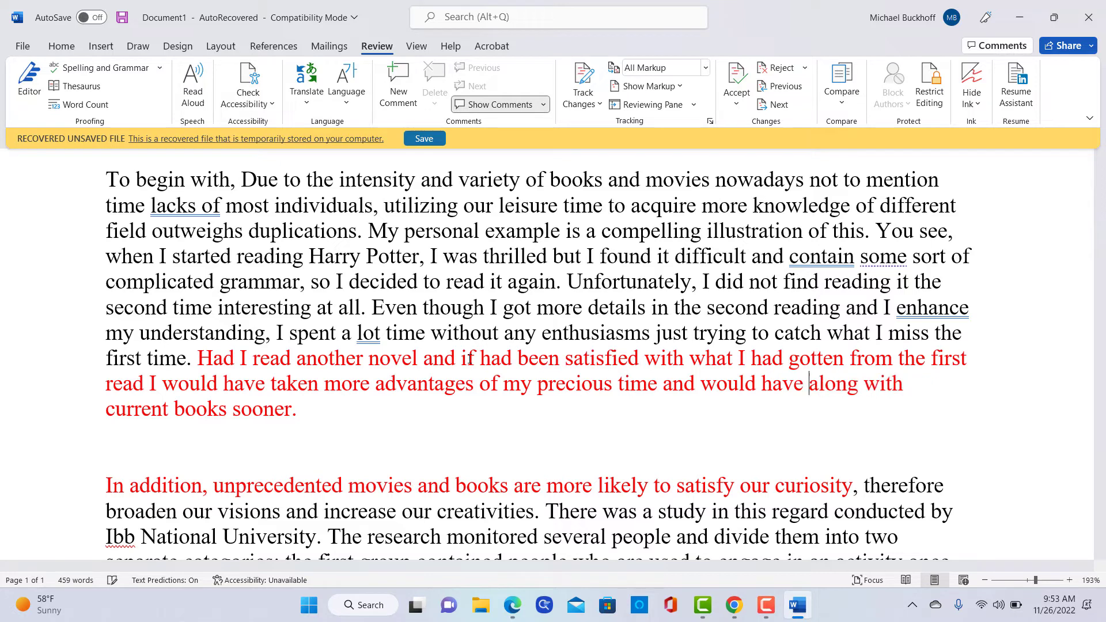
pyautogui.write('gotten')
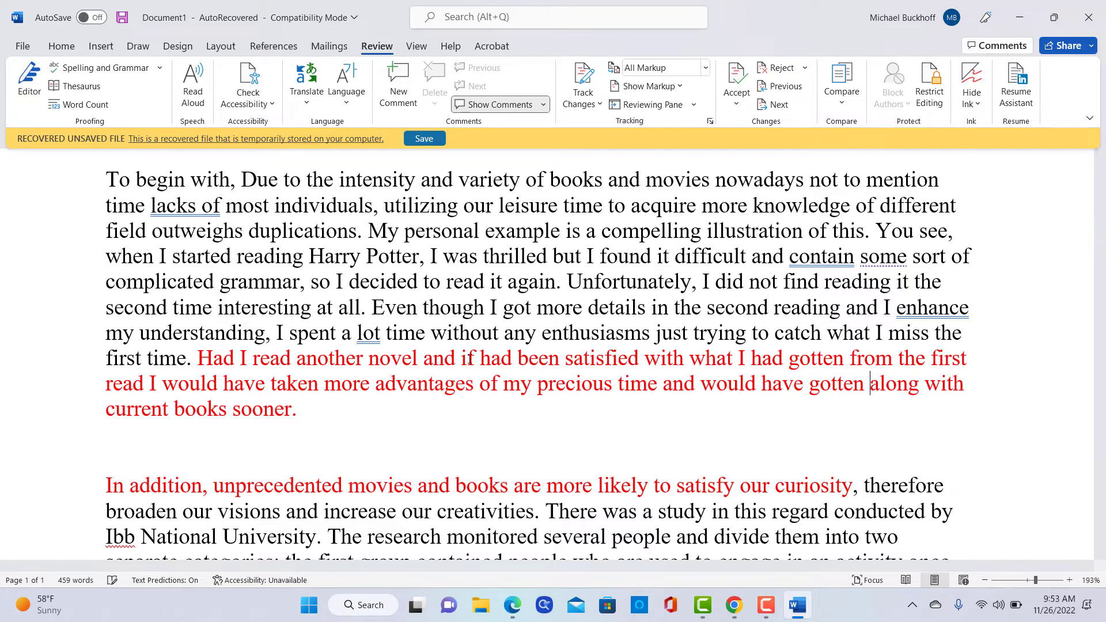
# Replace 'gotten' with 'read' so the clause reads 'would have read', removing 'along with'.
pyautogui.press('Right')
pyautogui.press('Right')
pyautogui.press('Right')
pyautogui.press('Right')
pyautogui.press('Right')
pyautogui.press('Right')
pyautogui.press('Right')
pyautogui.press('Right')
pyautogui.press('Right')
pyautogui.press('Right')
pyautogui.press('Right')
pyautogui.press('Right')
pyautogui.press('Right')
pyautogui.press('Right')
pyautogui.press('Right')
pyautogui.press('Right')
pyautogui.press('Right')
pyautogui.press('Right')
pyautogui.press('End')
pyautogui.press('Down')
pyautogui.press('Down')
pyautogui.press('Up')
pyautogui.press('Up')
pyautogui.press('Left')
pyautogui.press('Left')
pyautogui.press('Left')
pyautogui.press('Left')
pyautogui.press('Left')
pyautogui.press('Left')
pyautogui.press('Left')
pyautogui.press('Left')
pyautogui.press('Left')
pyautogui.press('Left')
pyautogui.press('Left')
pyautogui.press('Left')
pyautogui.press('Left')
pyautogui.press('Left')
pyautogui.press('Left')
pyautogui.press('Left')
pyautogui.press('Right')
pyautogui.press('Right')
pyautogui.press('Right')
pyautogui.press('Right')
pyautogui.press('Right')
pyautogui.press('Right')
pyautogui.press('Right')
pyautogui.press('Right')
pyautogui.press('Right')
pyautogui.press('Right')
pyautogui.press('Left')
pyautogui.press('Left')
pyautogui.press('Left')
pyautogui.press('Left')
pyautogui.press('Left')
pyautogui.press('Left')
pyautogui.press('BackSpace')
pyautogui.press('BackSpace')
pyautogui.press('BackSpace')
pyautogui.press('BackSpace')
pyautogui.press('BackSpace')
pyautogui.press('BackSpace')
pyautogui.write('read')
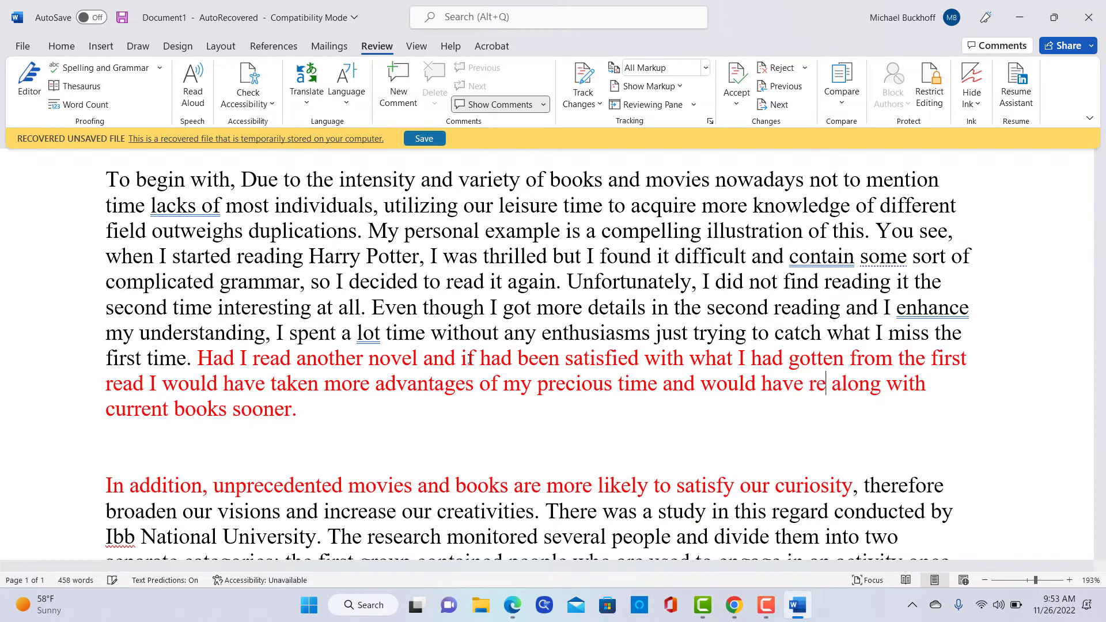
pyautogui.press('Delete')
pyautogui.press('Delete')
pyautogui.press('Delete')
pyautogui.press('Delete')
pyautogui.press('Delete')
pyautogui.press('Delete')
pyautogui.press('Delete')
pyautogui.press('Delete')
pyautogui.press('Delete')
pyautogui.press('Delete')
pyautogui.press('Delete')
pyautogui.press('Delete')
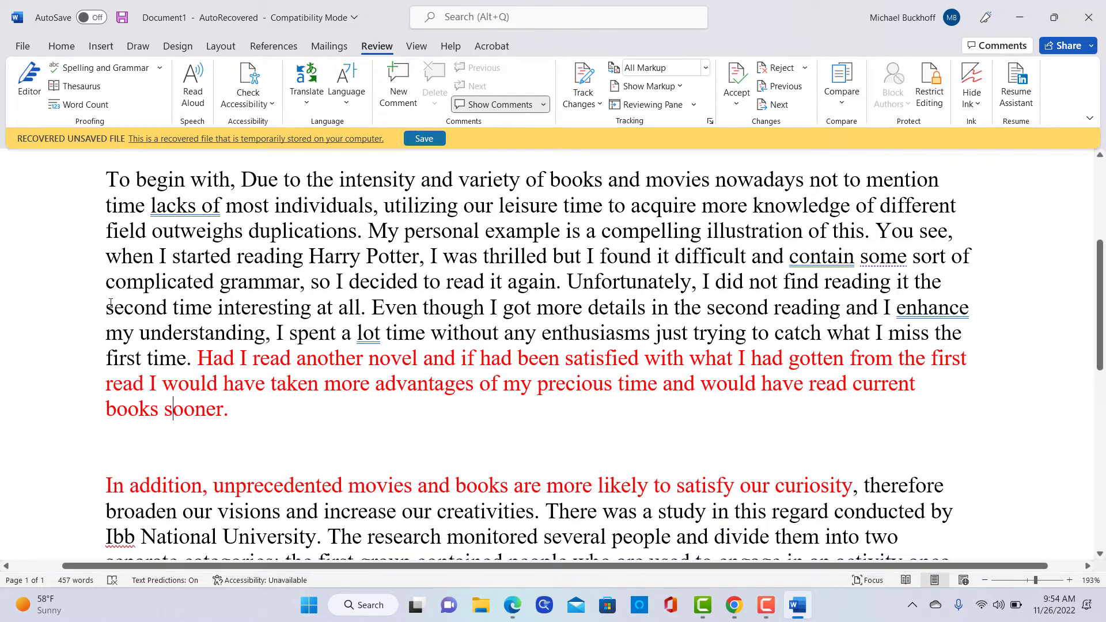
# Add a comma after 'the first read' so it reads 'read, I would have taken'.
pyautogui.click(143, 372)
pyautogui.write(',')
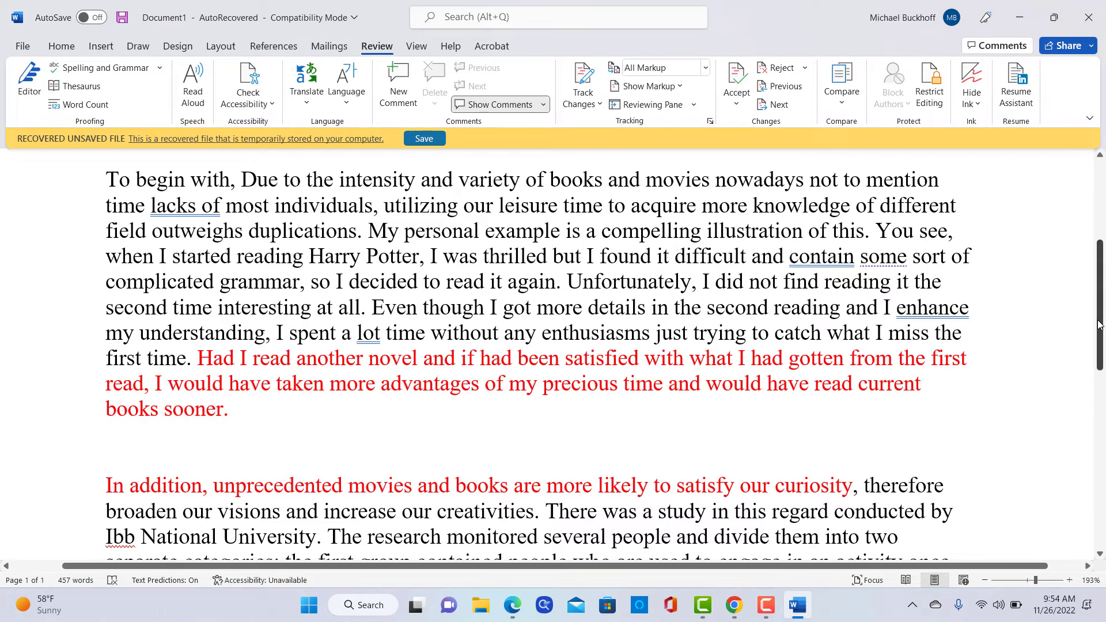
pyautogui.moveTo(1098, 324); pyautogui.dragTo(1098, 413)
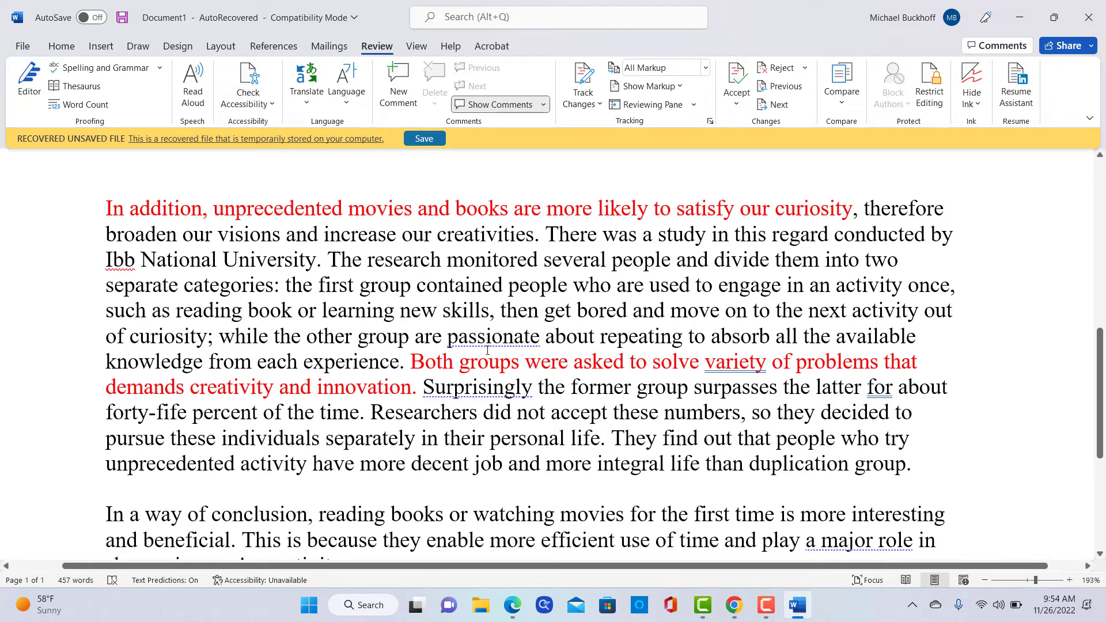
# Accept Editor's 'a variety' suggestion for 'variety' in the second red sentence.
pyautogui.doubleClick(705, 362)
pyautogui.click(705, 362)
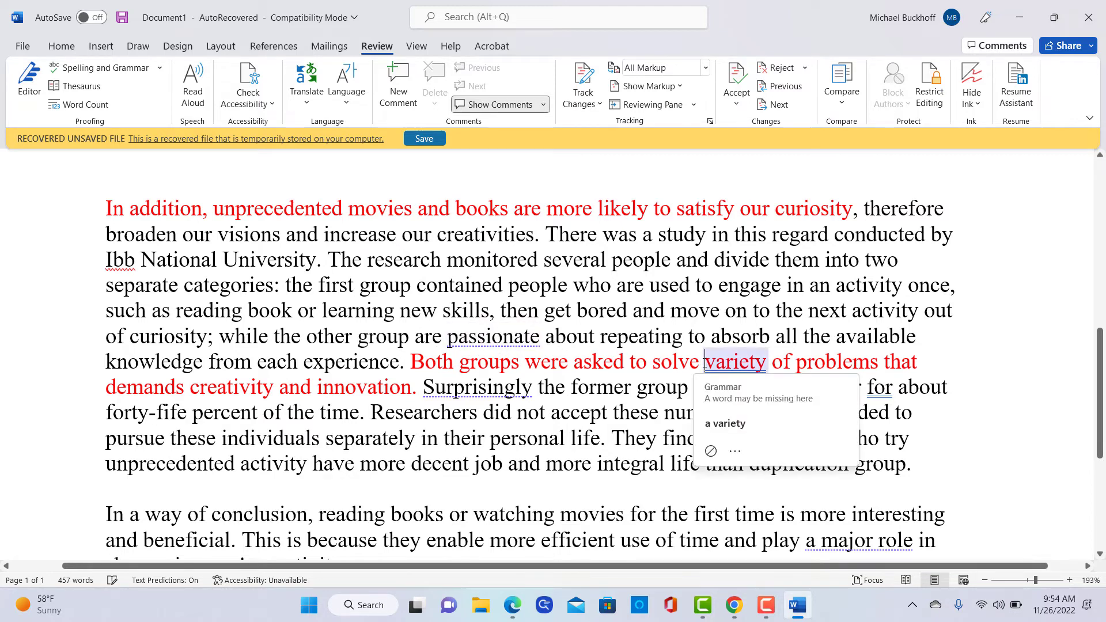
pyautogui.click(720, 422)
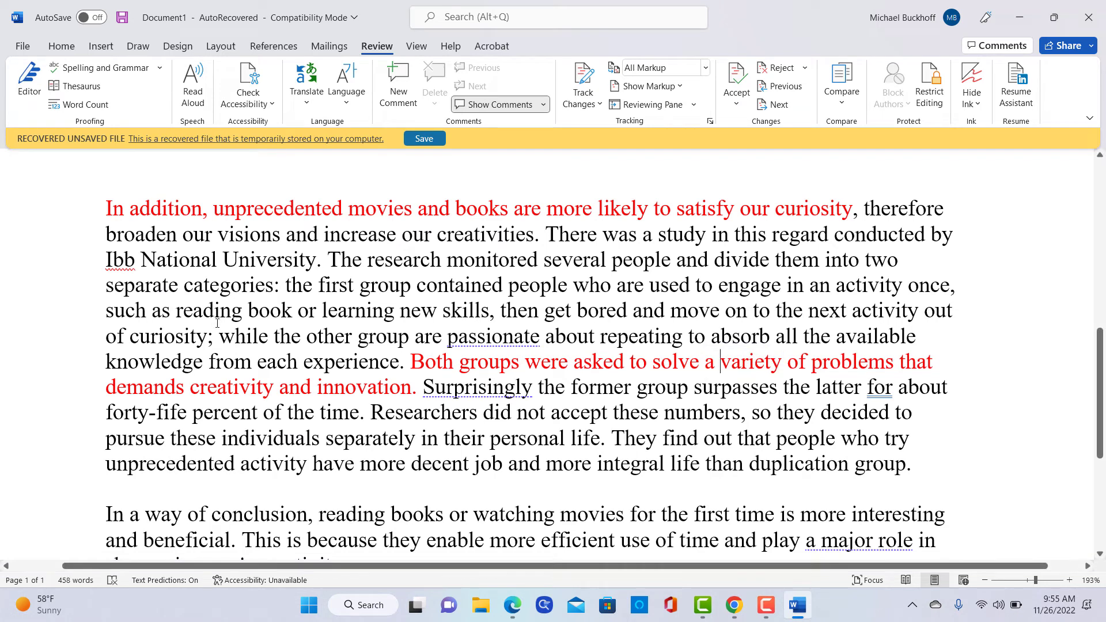
# Change 'demands' to 'demanded' in the study sentence.
pyautogui.click(184, 385)
pyautogui.press('BackSpace')
pyautogui.write('ed')
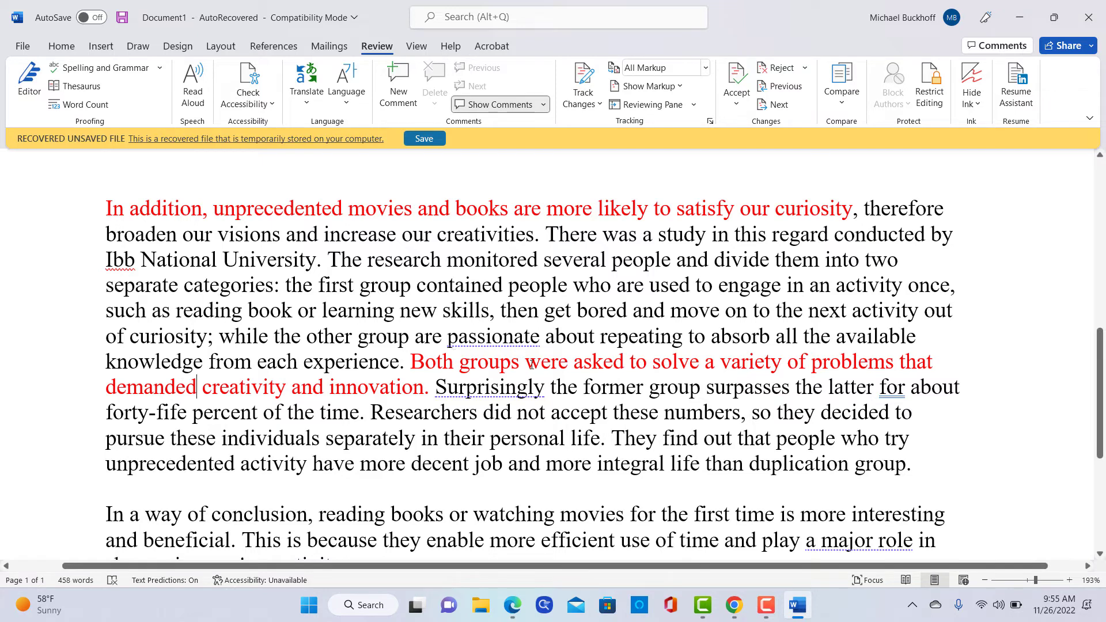
pyautogui.moveTo(530, 364); pyautogui.dragTo(628, 363)
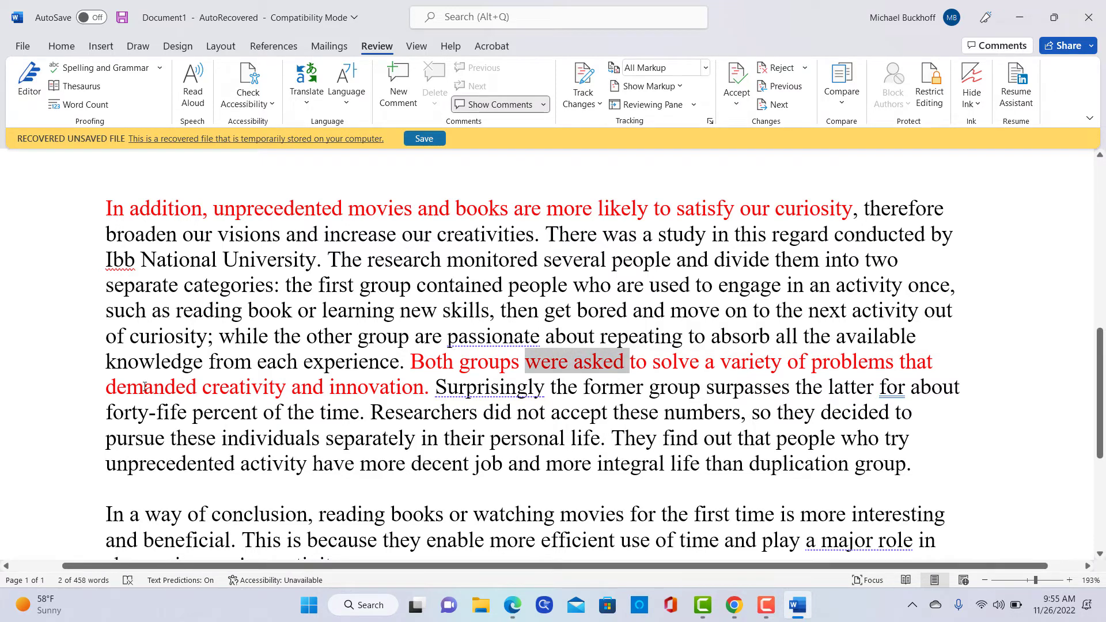
pyautogui.moveTo(107, 386); pyautogui.dragTo(193, 385)
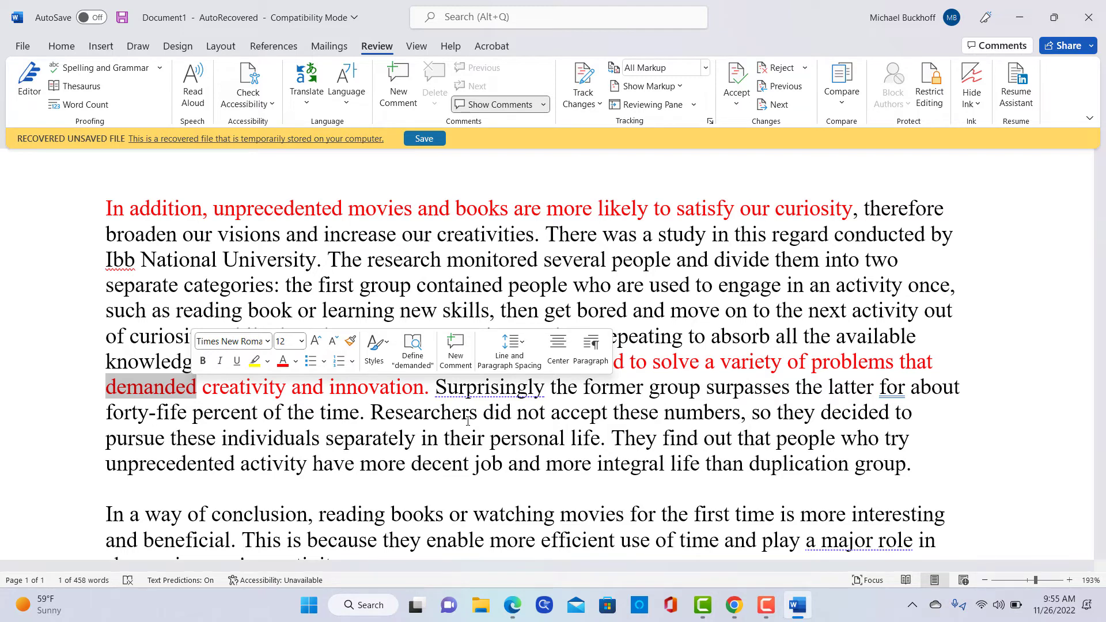
pyautogui.click(605, 311)
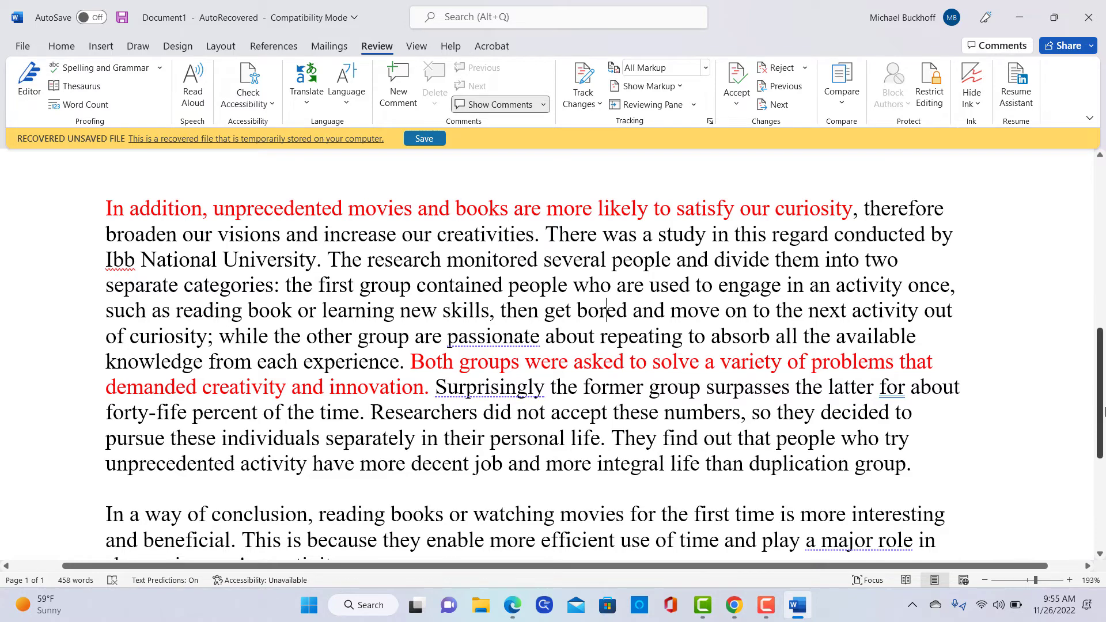
# Scroll through the 458-word essay down to its 'In a way of conclusion' paragraph.
pyautogui.moveTo(1104, 410)
pyautogui.mouseDown()
pyautogui.moveTo(1099, 237)
pyautogui.moveTo(1088, 351)
pyautogui.moveTo(1104, 389)
pyautogui.mouseUp()
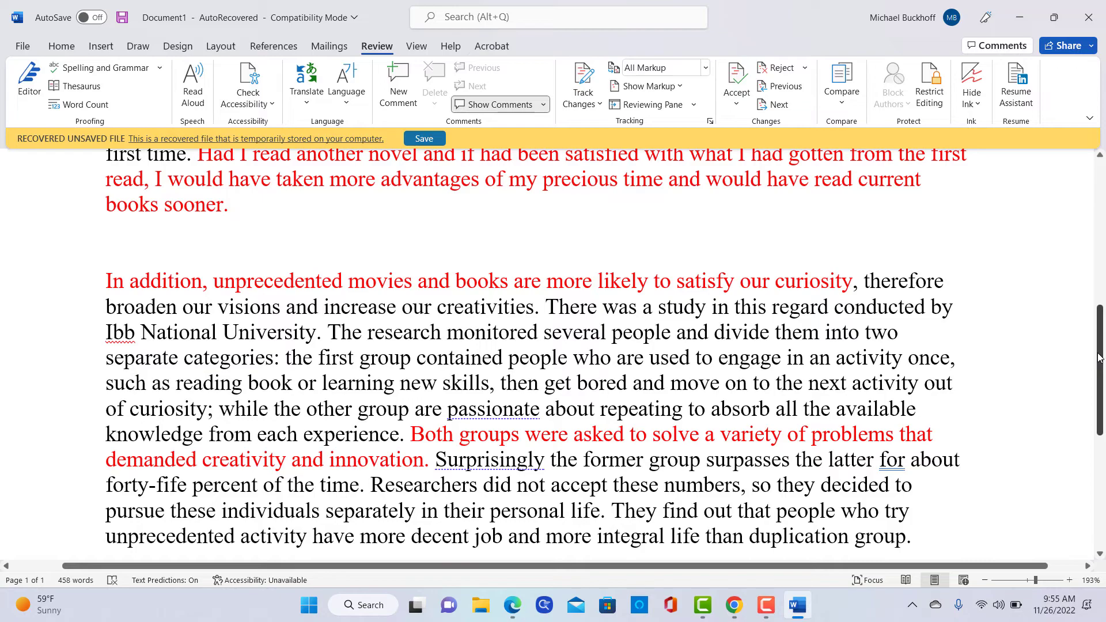
pyautogui.moveTo(1099, 358); pyautogui.dragTo(1048, 229)
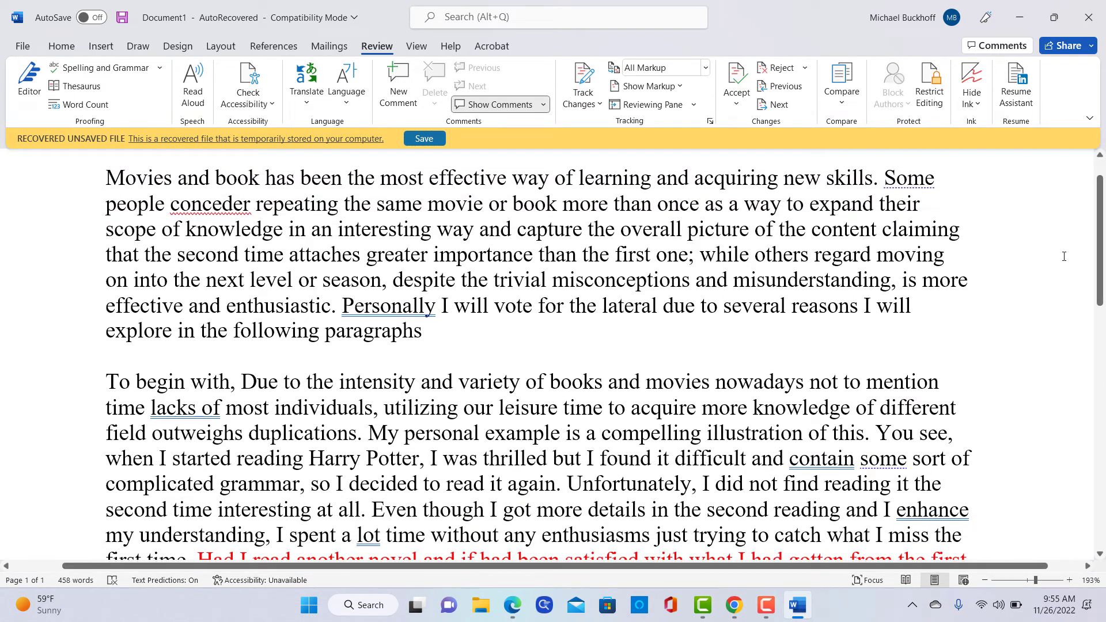
pyautogui.moveTo(1101, 213); pyautogui.dragTo(1102, 272)
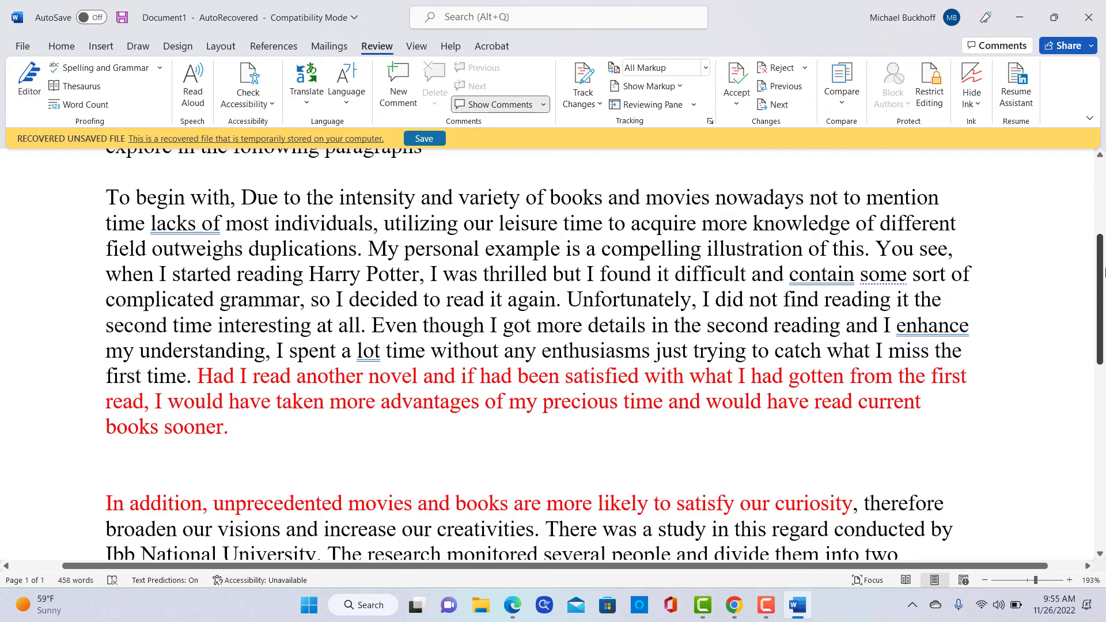
pyautogui.moveTo(1102, 272); pyautogui.dragTo(1102, 424)
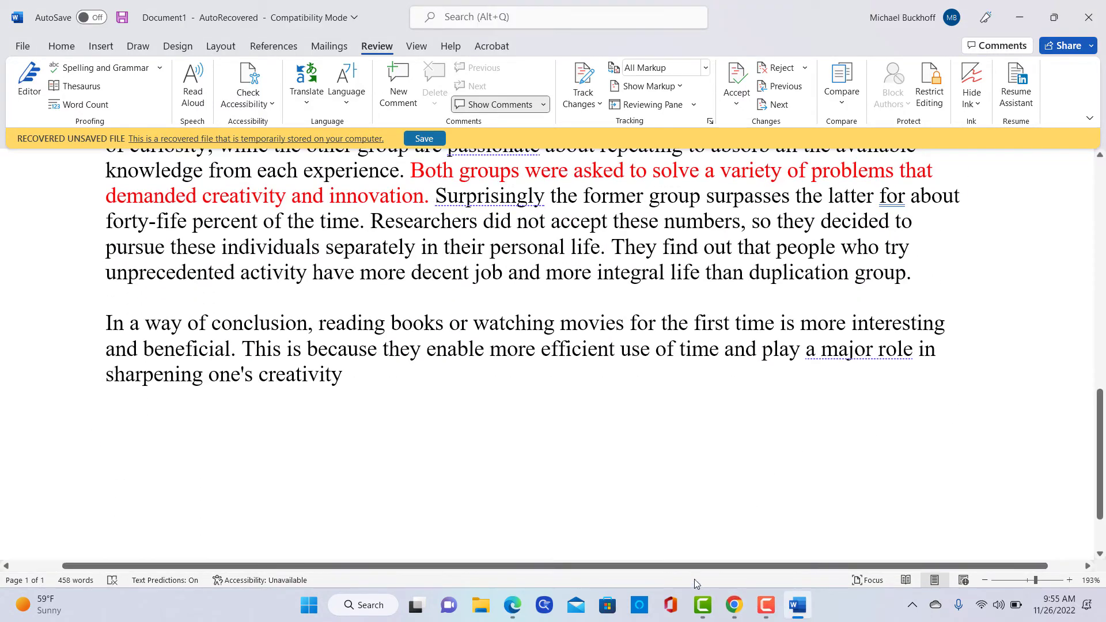
pyautogui.click(511, 612)
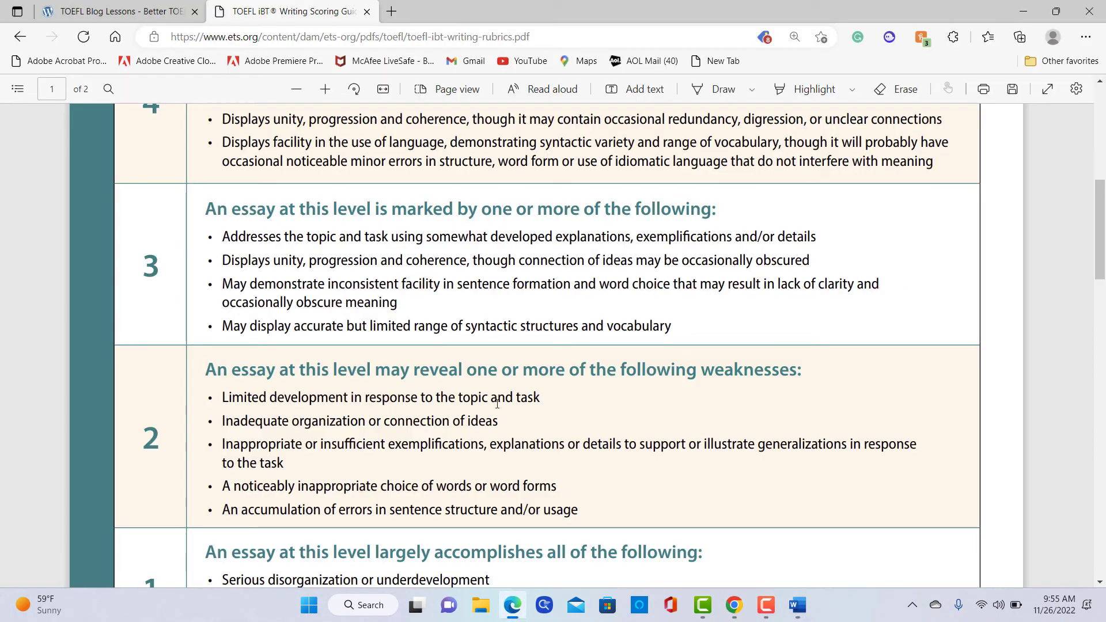
pyautogui.scroll(3, 628, 270)
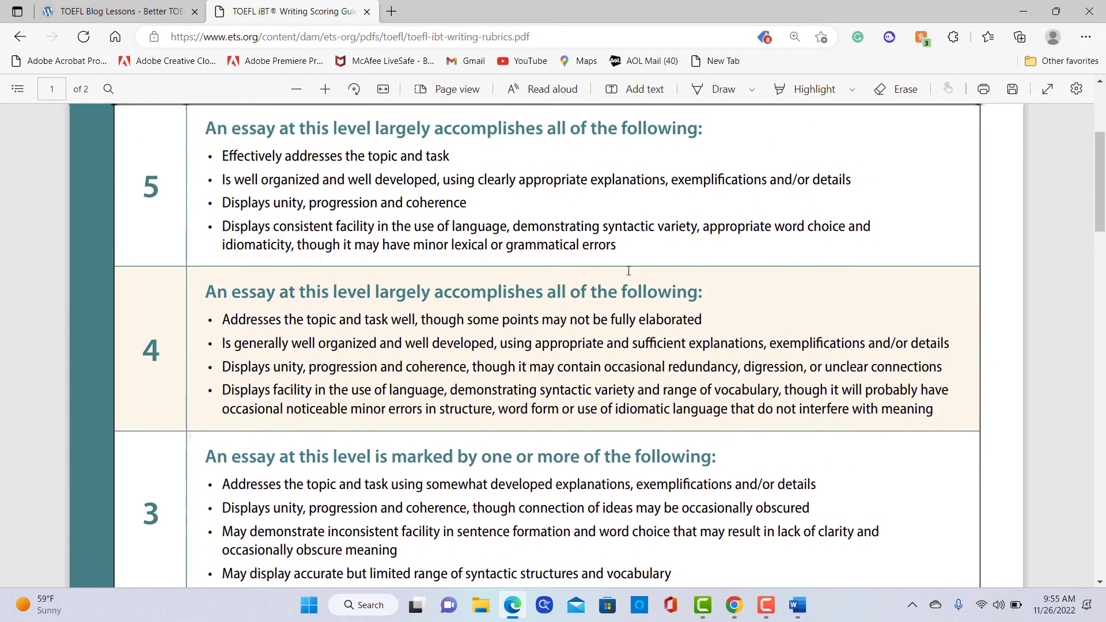
pyautogui.scroll(-4, 628, 270)
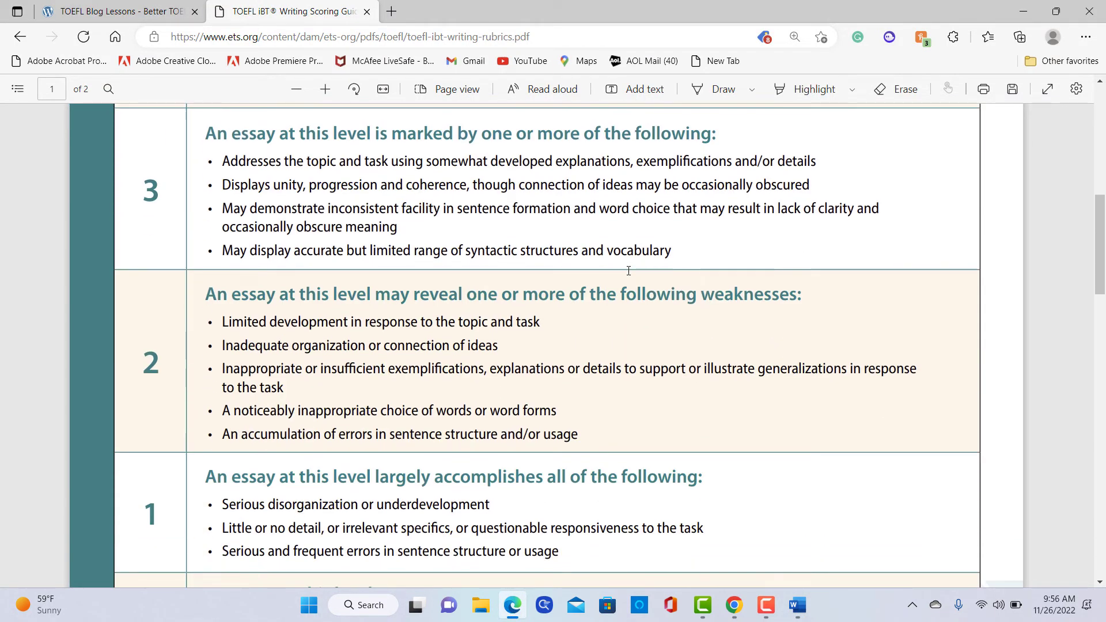